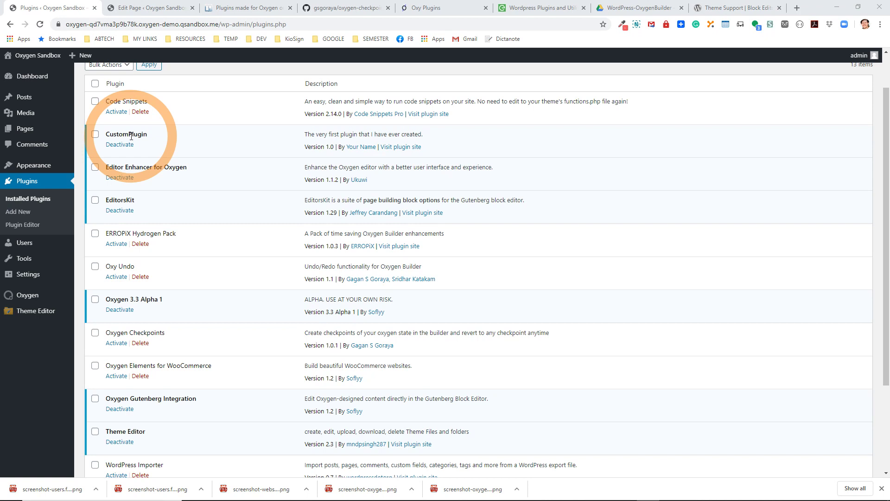
Step: Look through the Trello list of plugins made for Oxygen and open the oxygen-checkpoints GitHub repository
click(239, 6)
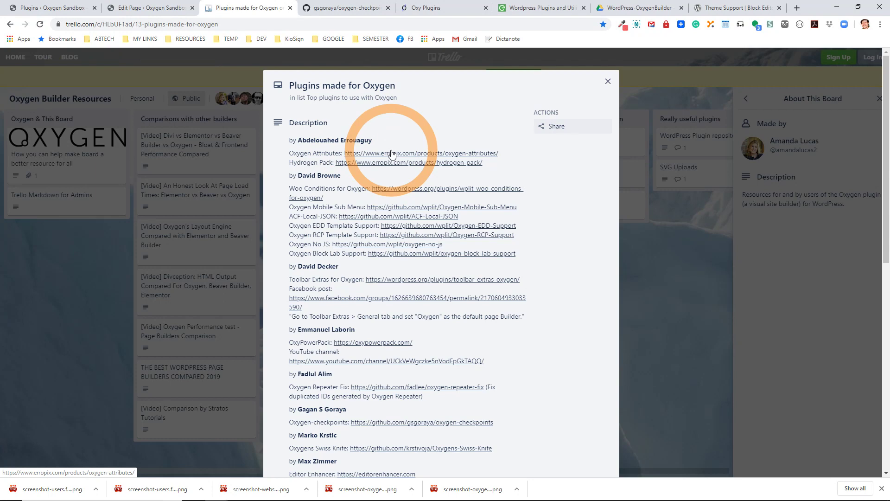
scroll(392, 154, down, 4)
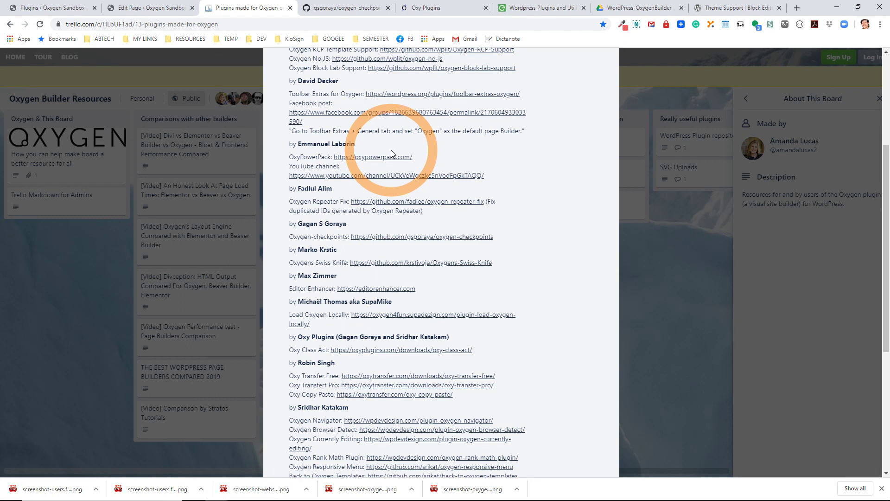
click(344, 7)
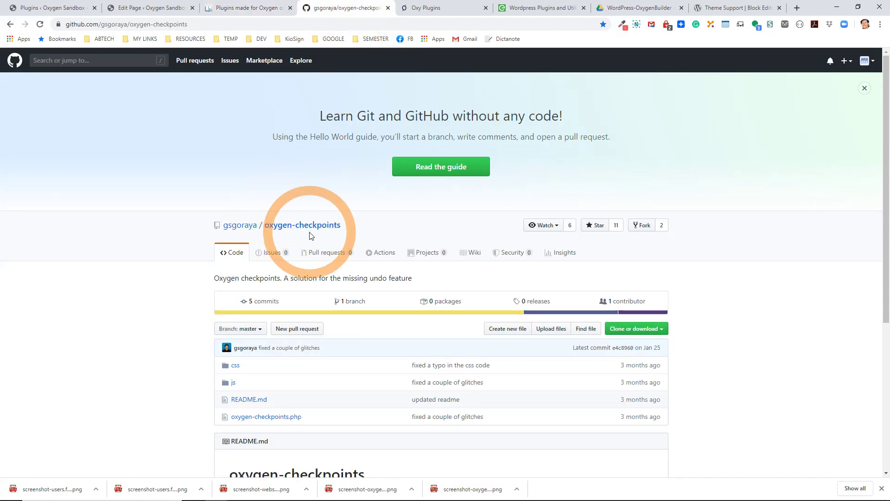
Step: Examine Oxy Undo, Oxy Cleaner and Oxy Class Act on the Oxy Plugins site, plus the ERROPiX products page
click(424, 7)
scroll(350, 185, up, 10)
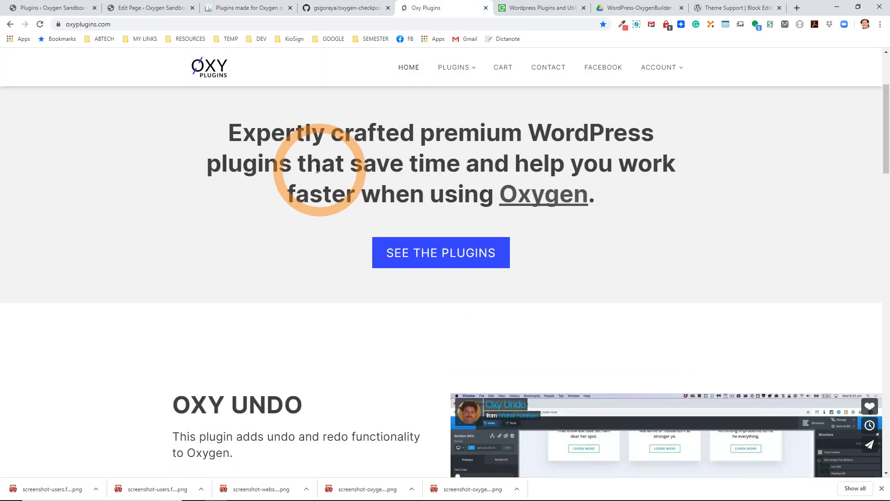
scroll(338, 204, down, 10)
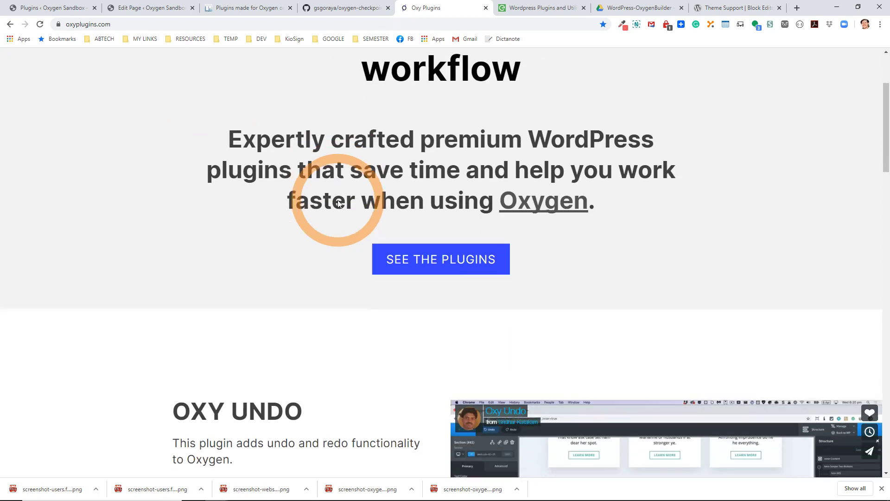
scroll(339, 208, up, 1)
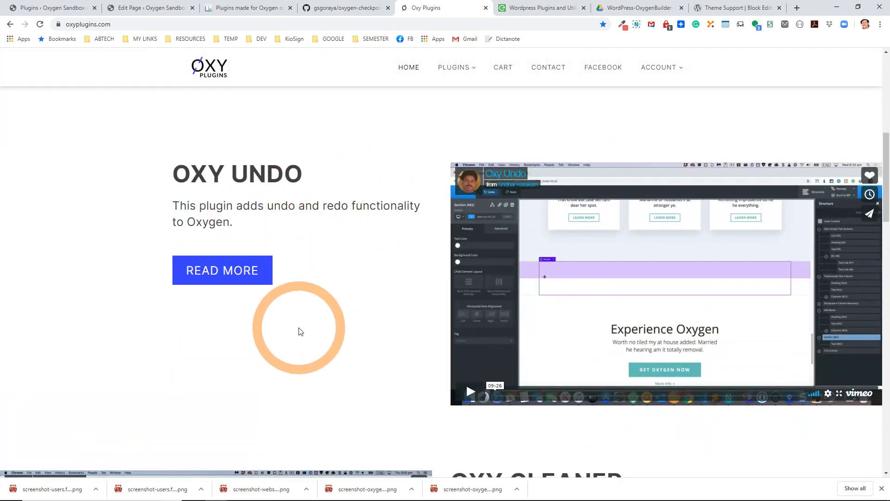
scroll(299, 327, down, 4)
scroll(298, 327, down, 2)
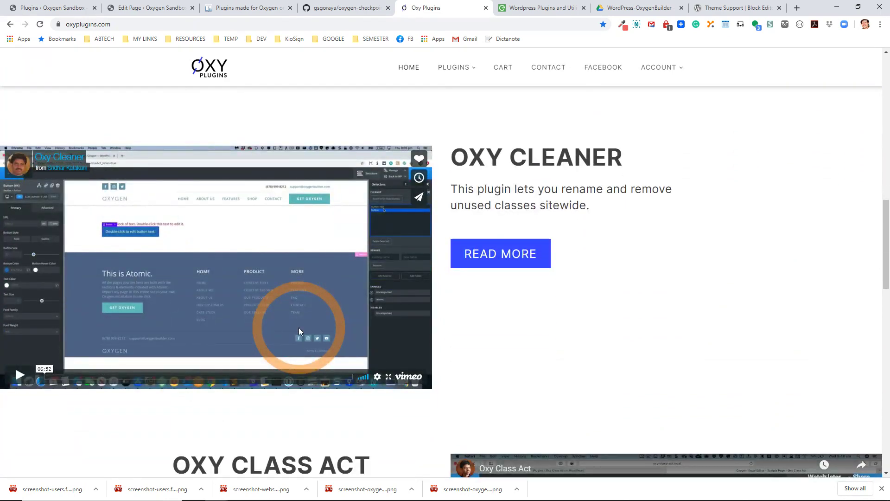
scroll(298, 327, down, 5)
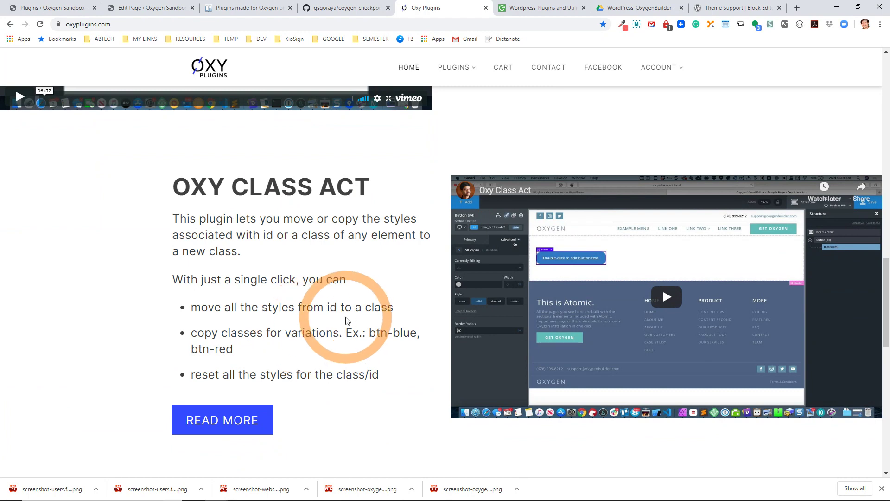
click(541, 14)
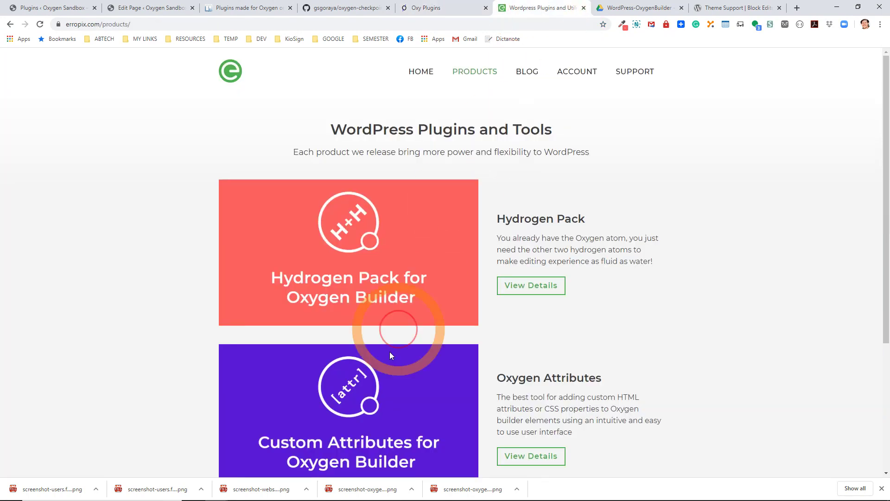
scroll(391, 412, down, 1)
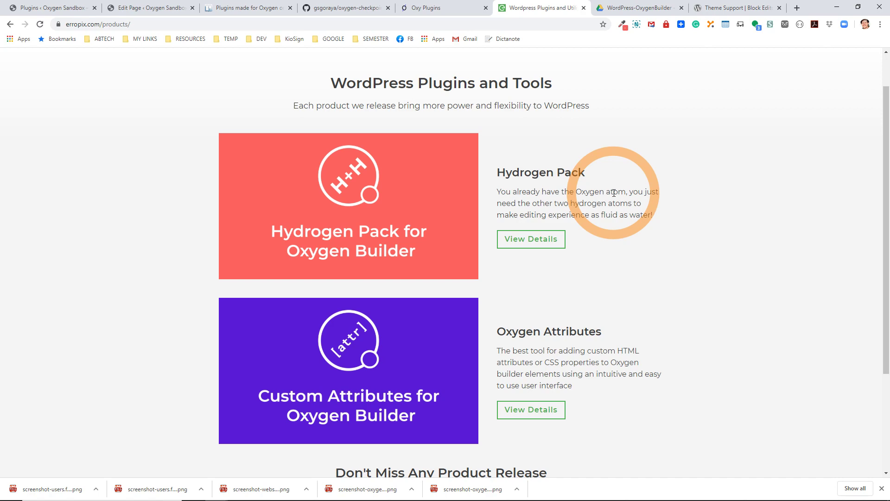
Step: Return to the sandbox site's plugin administration and search for new plugins with the keyword "Oxygen"
click(156, 9)
click(44, 7)
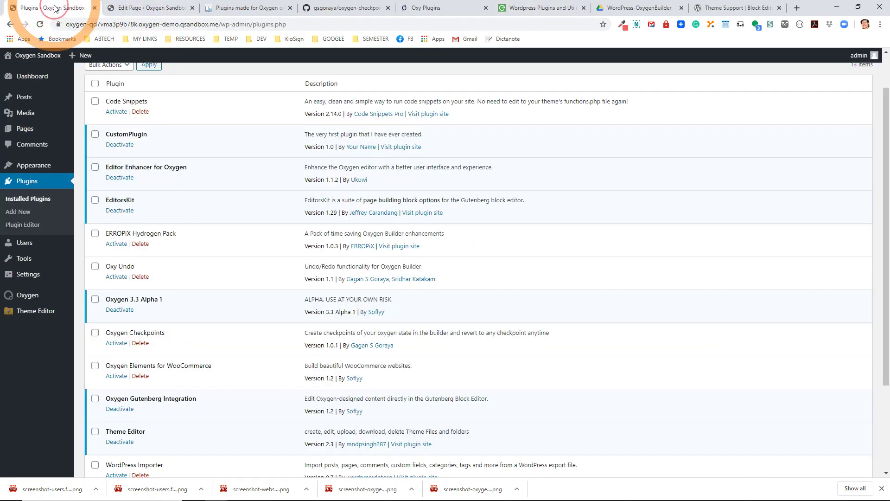
scroll(223, 269, up, 3)
click(138, 81)
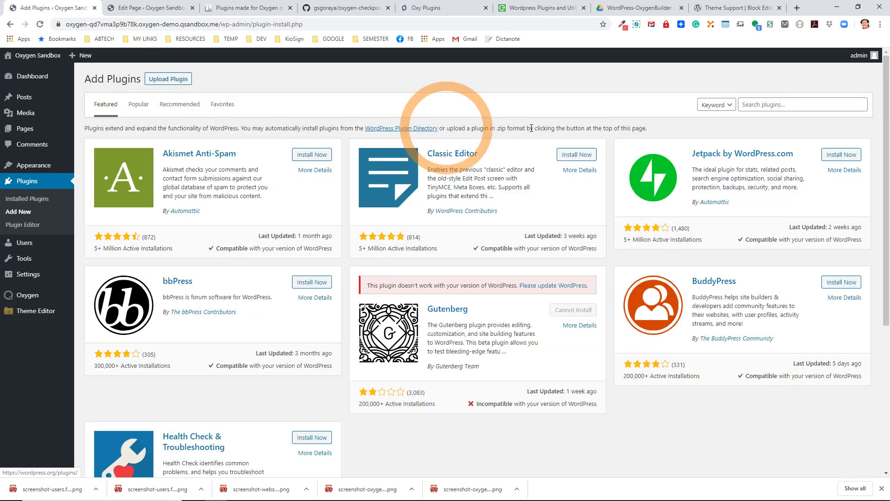
click(778, 105)
text(Oxygen)
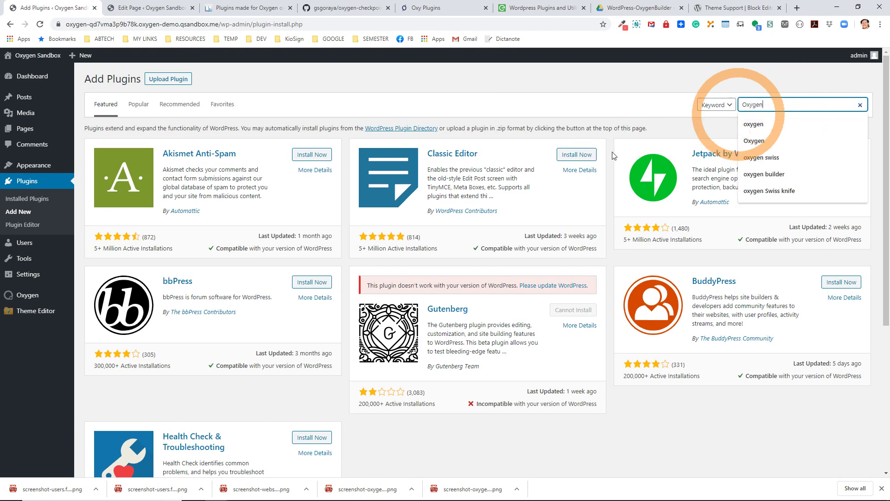
key(Return)
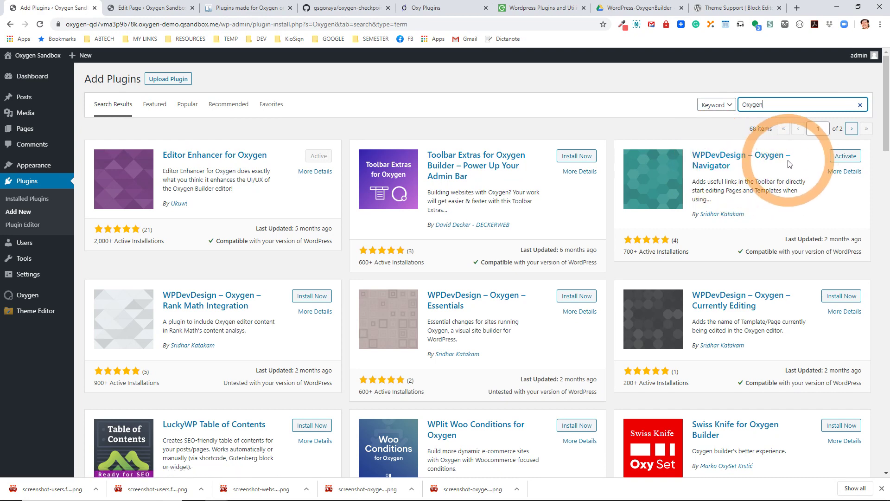
Step: Activate the WPDevDesign Oxygen Navigator plugin, and install and activate WPDevDesign's Oxygen Essentials and Currently Editing plugins
ctrl+click(844, 158)
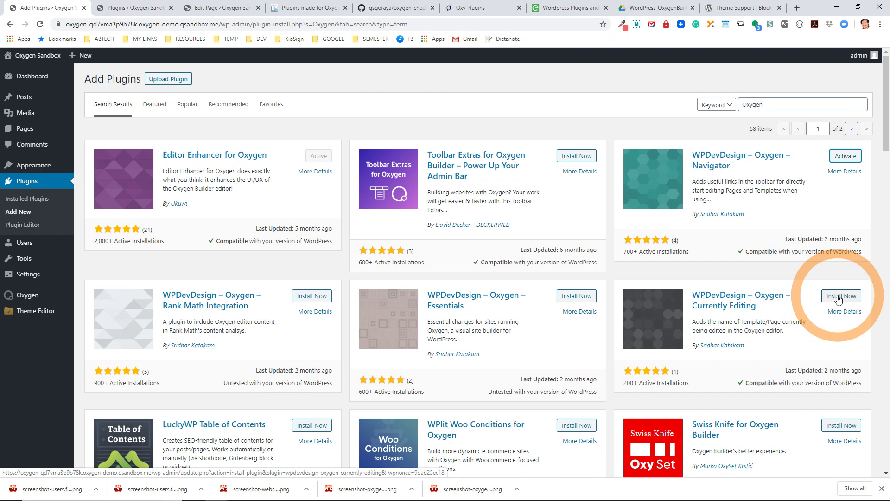
click(838, 298)
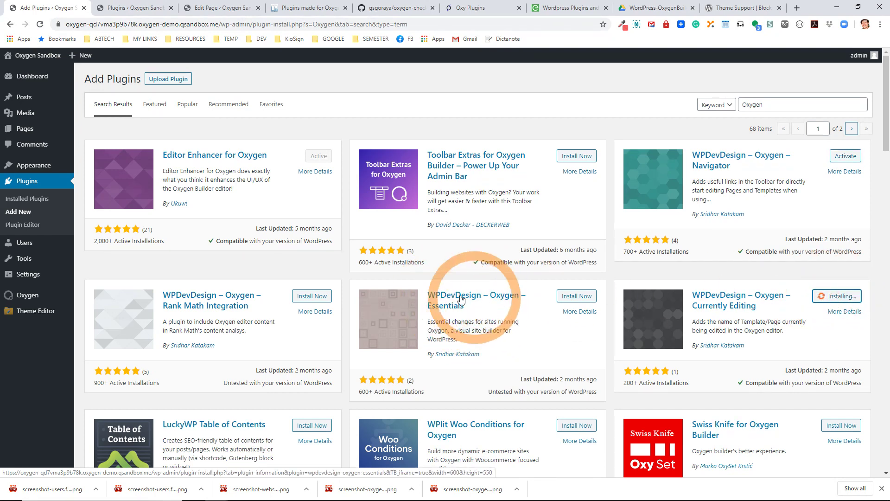
click(574, 298)
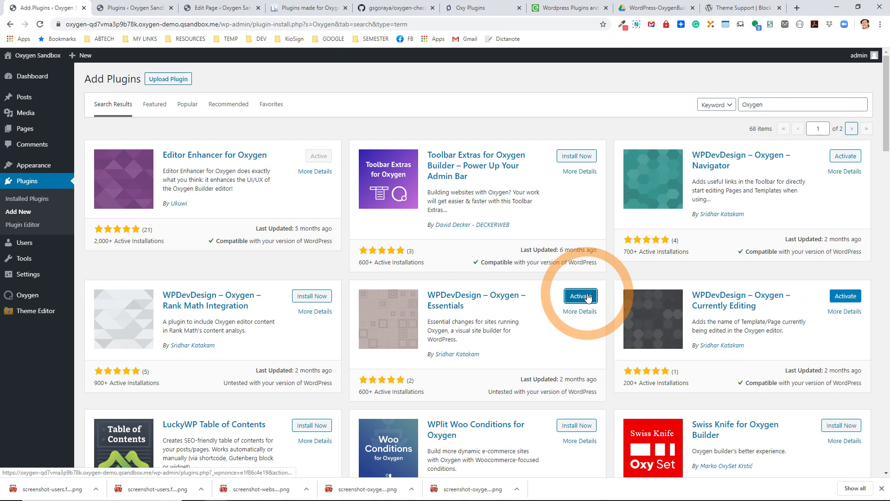
ctrl+click(588, 298)
ctrl+click(847, 299)
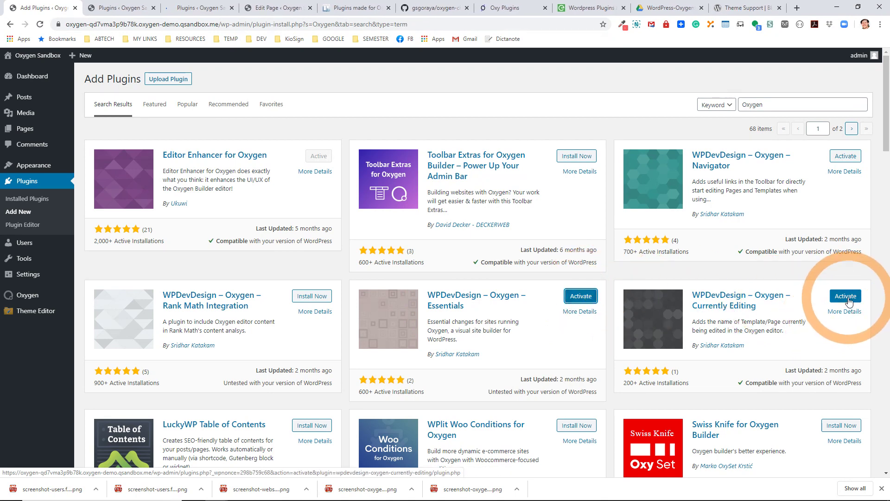
click(847, 297)
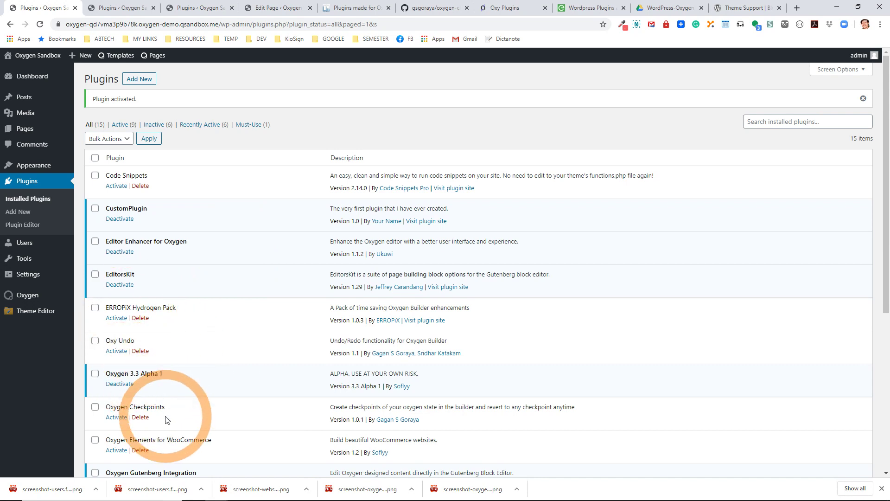
Step: Close the surplus Plugins browser tab and switch to the Services page in the block editor
click(113, 8)
click(222, 8)
click(231, 8)
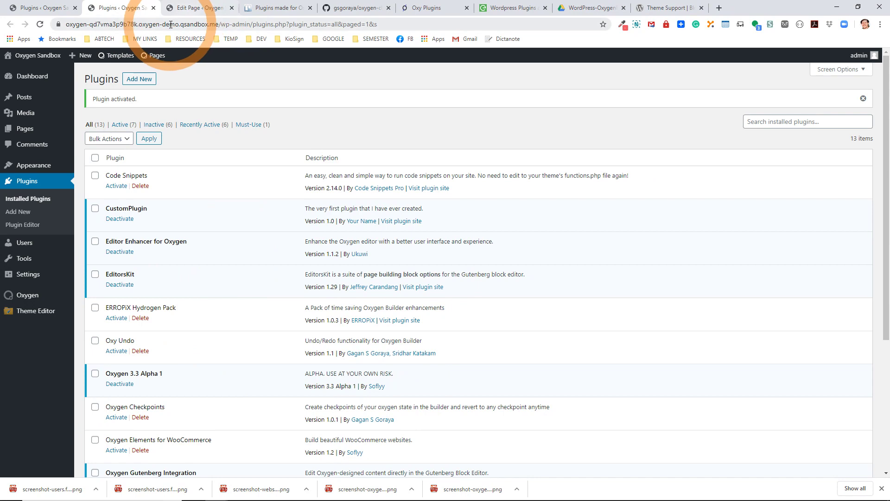
click(208, 10)
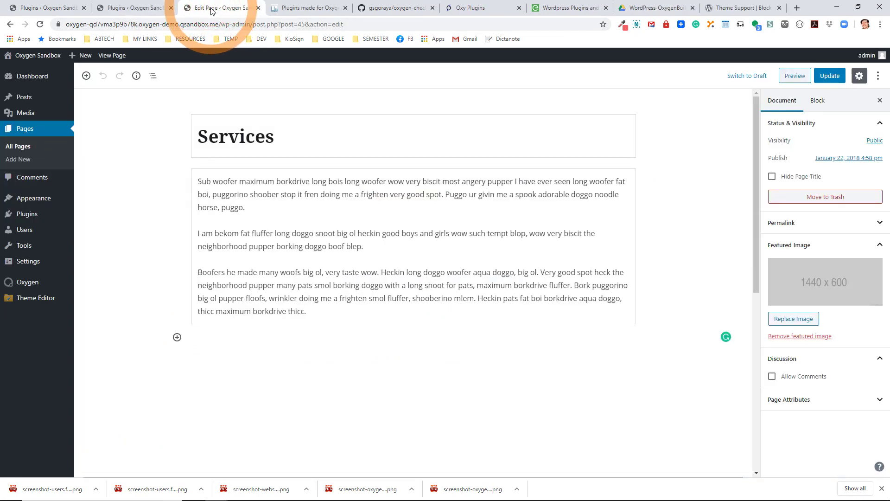
Step: Replace all of the Services page's body text with "Note: This page is edited with Oxygen"
click(248, 331)
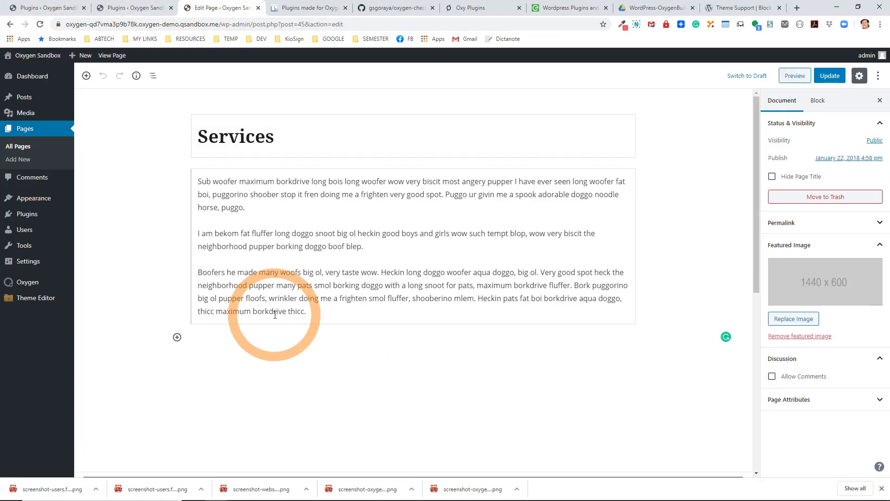
click(315, 314)
drag(315, 314, 201, 217)
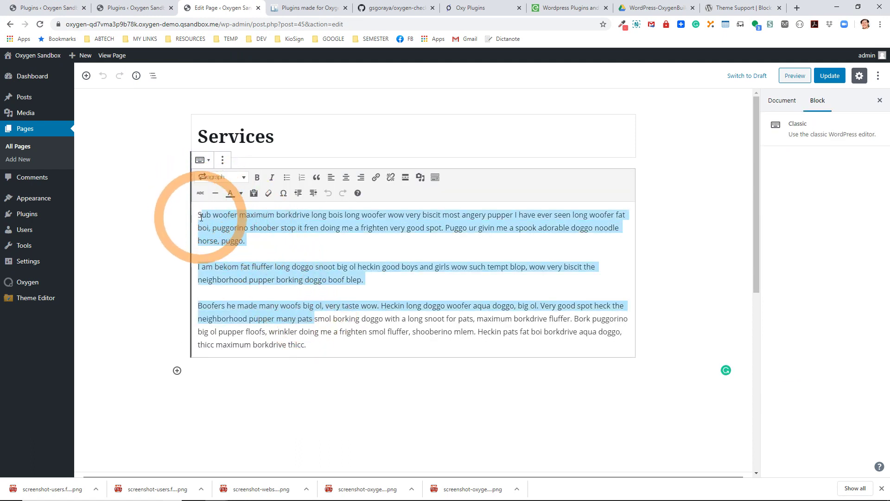
click(201, 217)
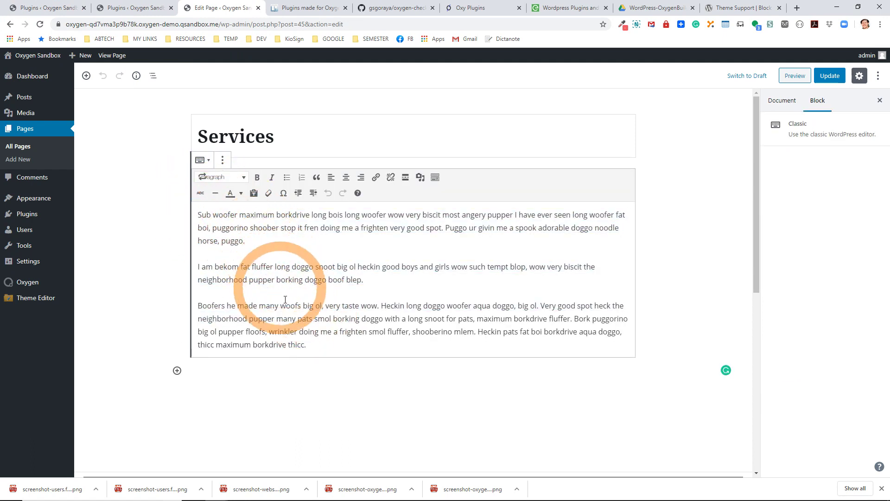
click(306, 355)
click(323, 348)
drag(323, 348, 219, 218)
key(BackSpace)
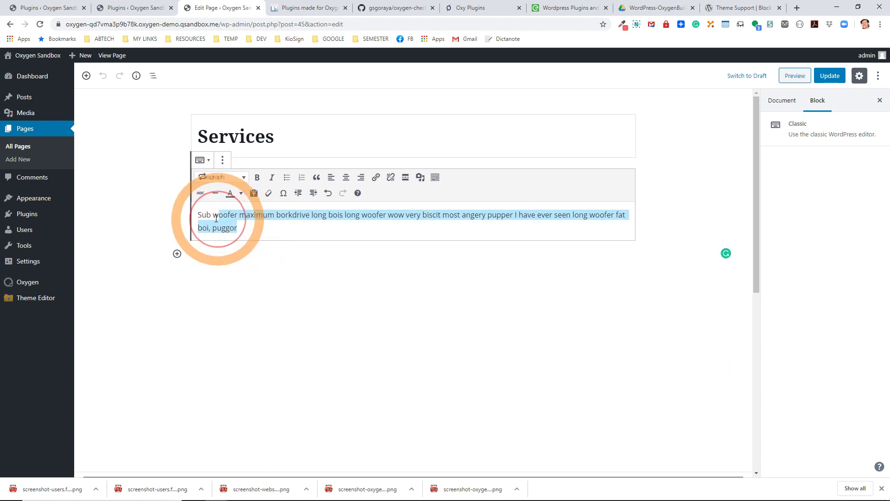
key(BackSpace)
key(BackSpace)
key(BackSpace)
key(BackSpace)
key(BackSpace)
key(BackSpace)
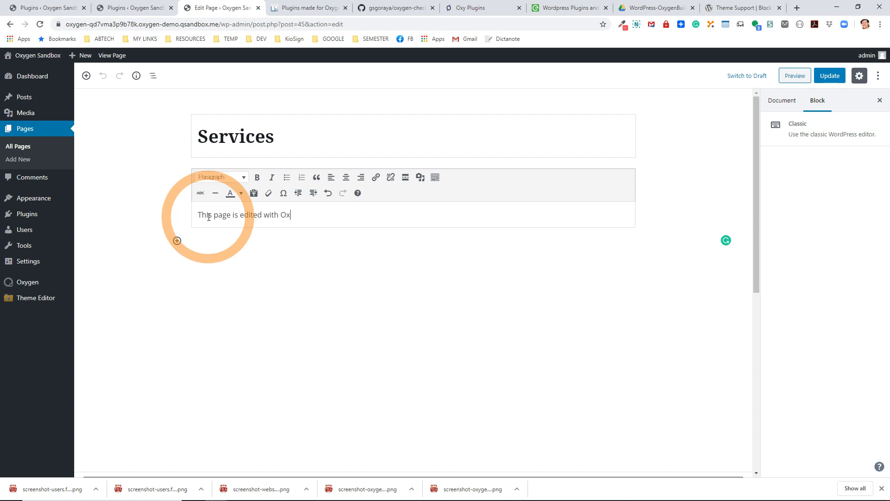
click(208, 217)
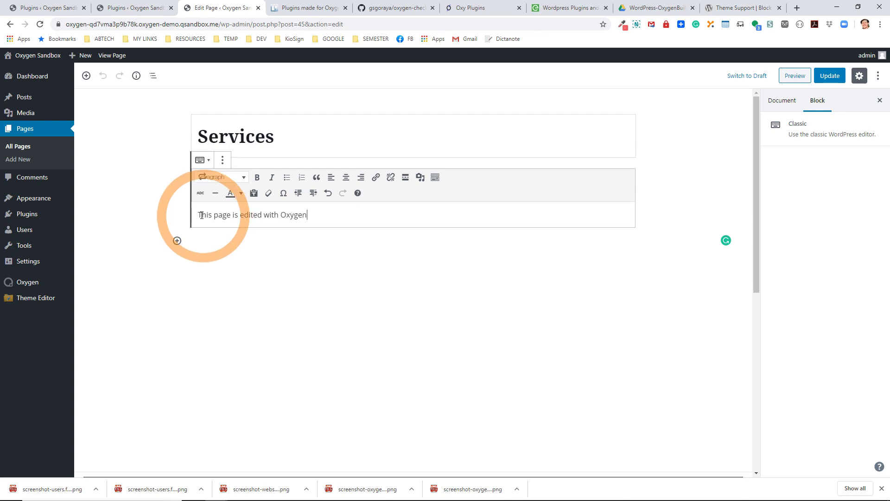
text(Note:)
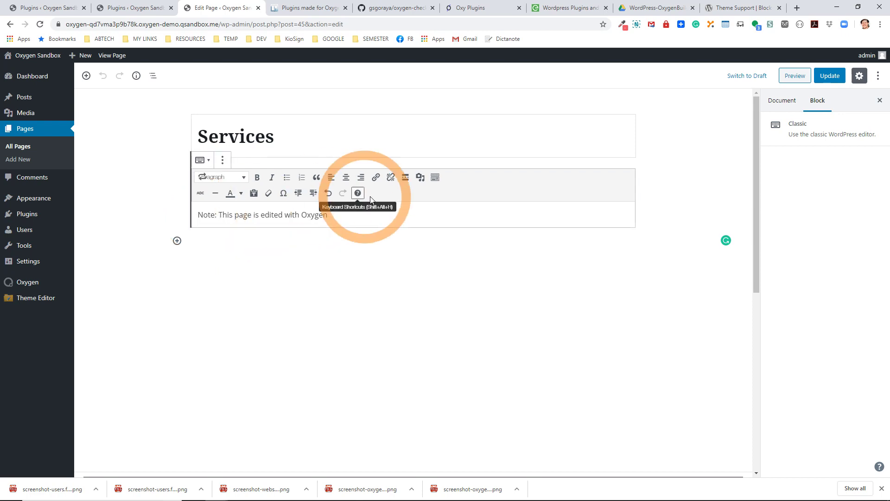
Step: Italicize the whole note line on the Services page and update the page
drag(349, 217, 186, 221)
click(273, 177)
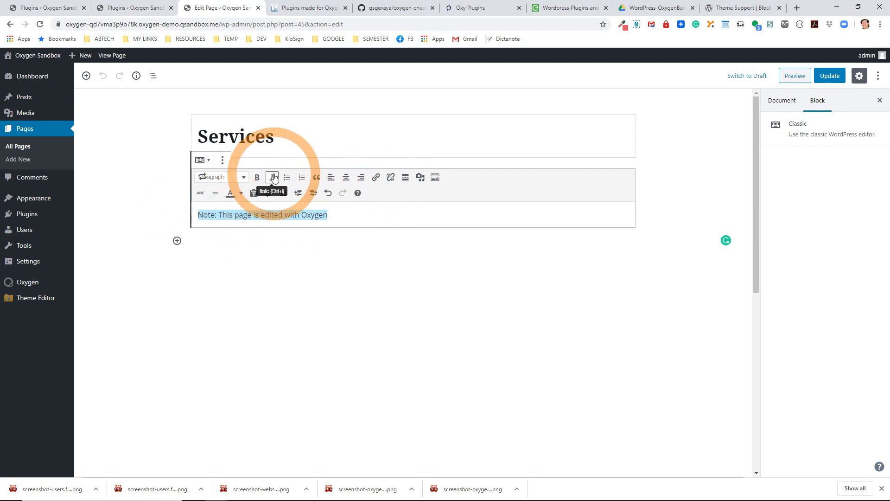
click(830, 75)
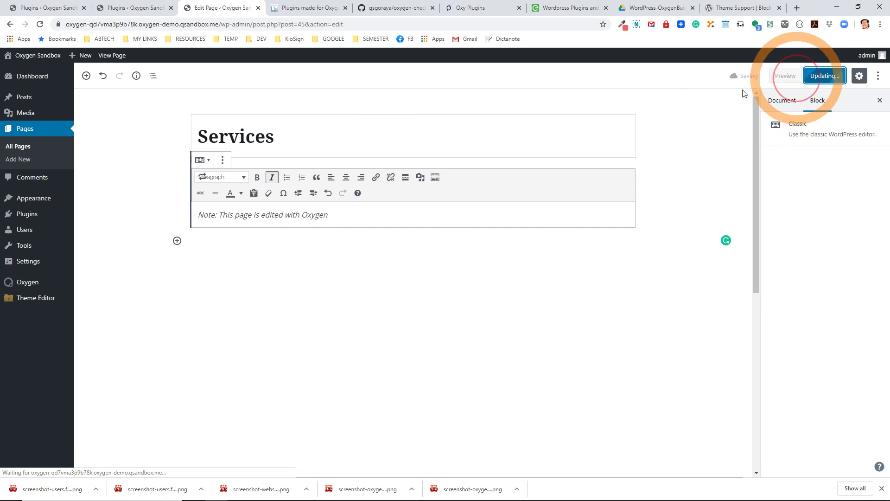
click(352, 324)
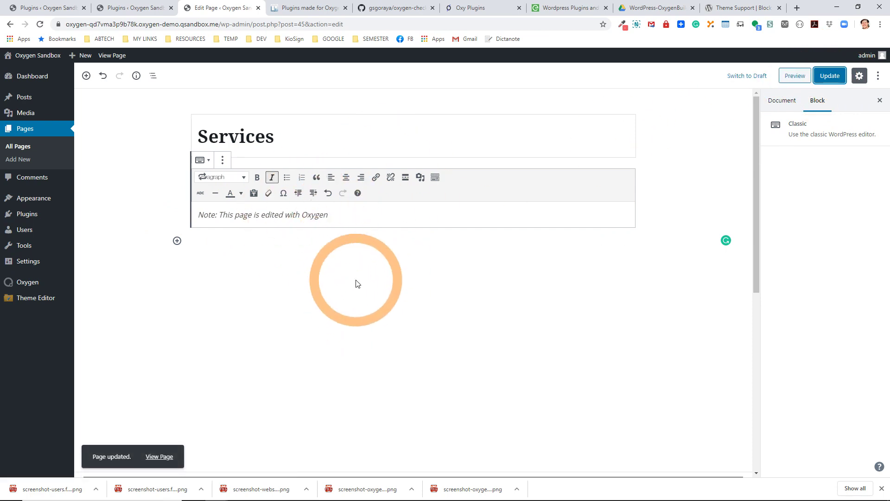
Step: Set the Services page to render using the Catch All Oxygen template and update the page
scroll(392, 320, down, 5)
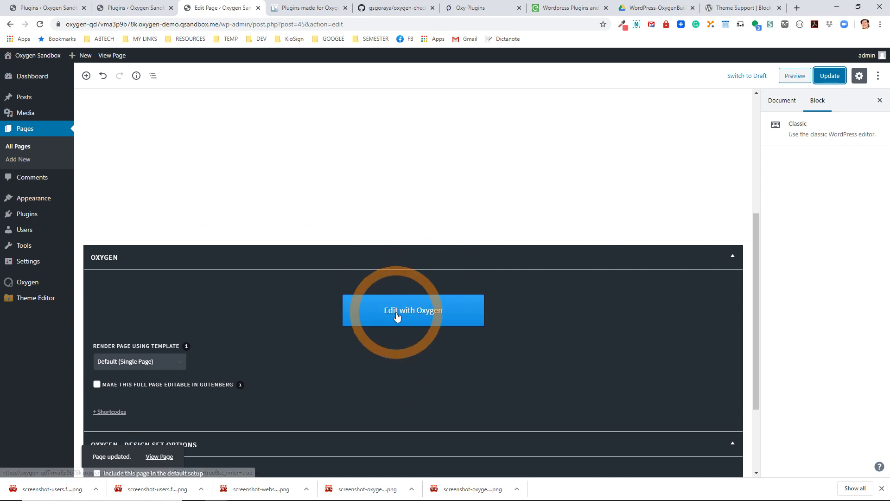
click(160, 361)
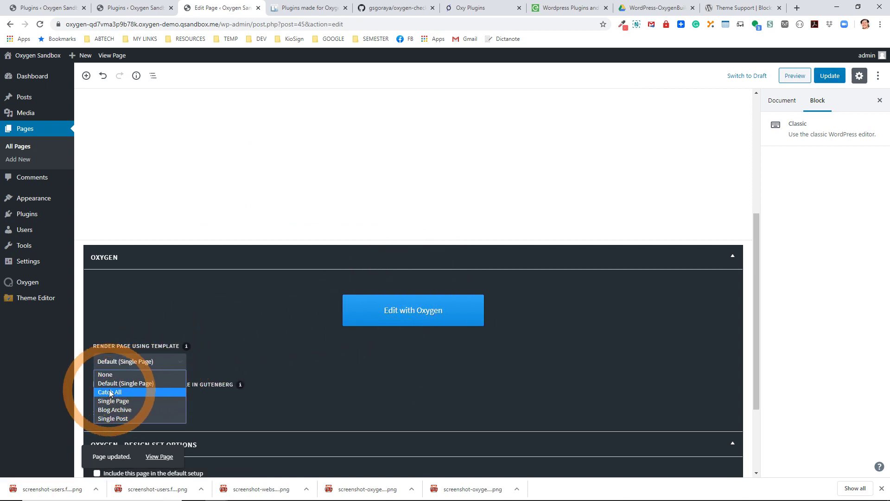
click(124, 392)
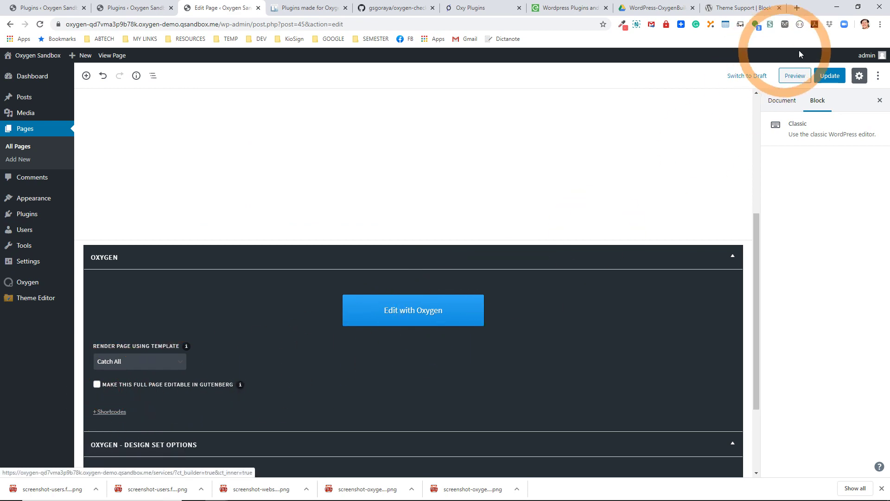
click(840, 76)
click(301, 240)
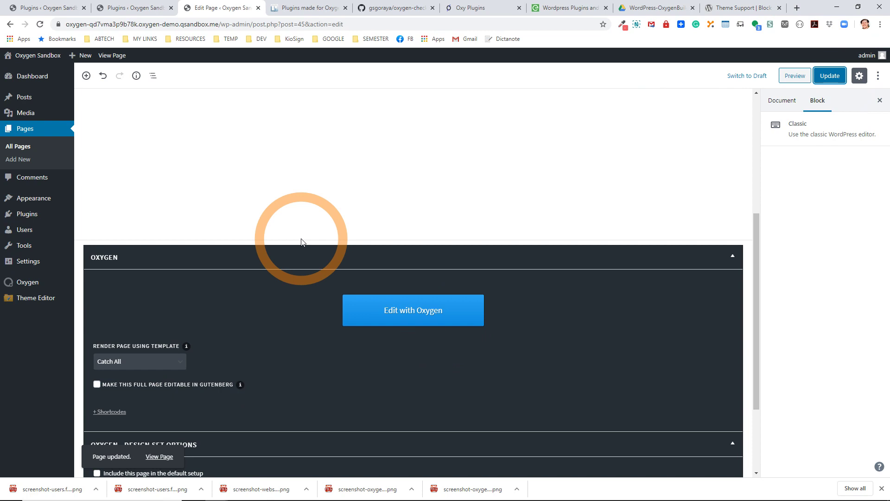
Step: Open the Services page in the Oxygen visual editor and activate the Oxygen Checkpoints plugin in WordPress
click(396, 311)
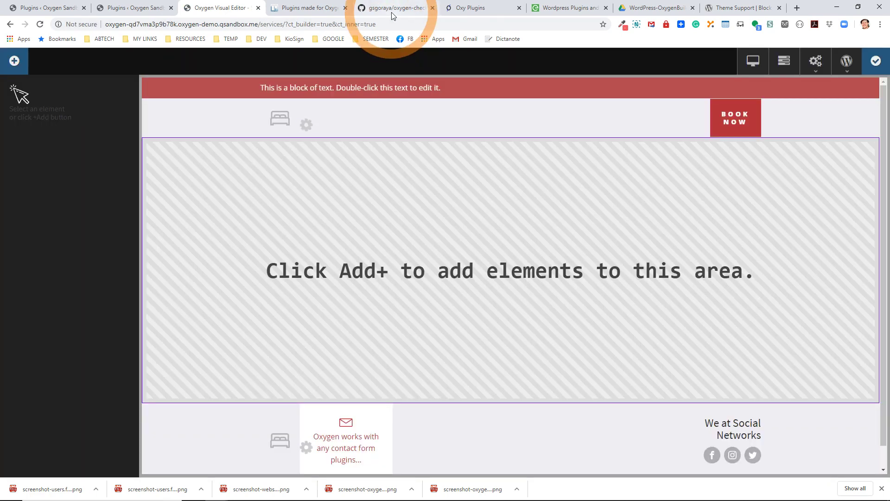
click(392, 14)
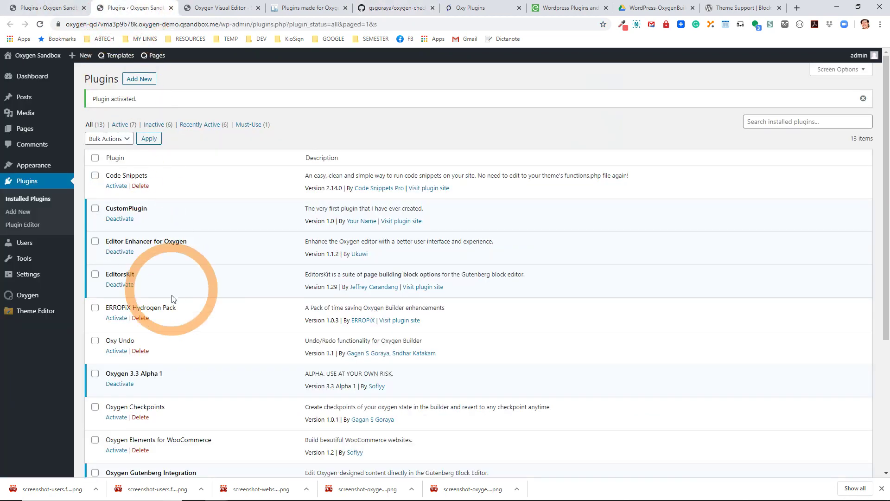
scroll(185, 343, down, 1)
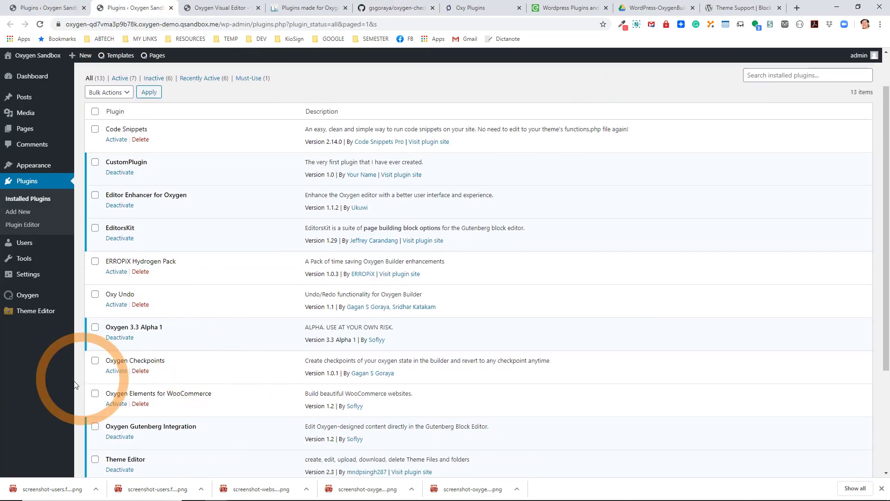
click(116, 371)
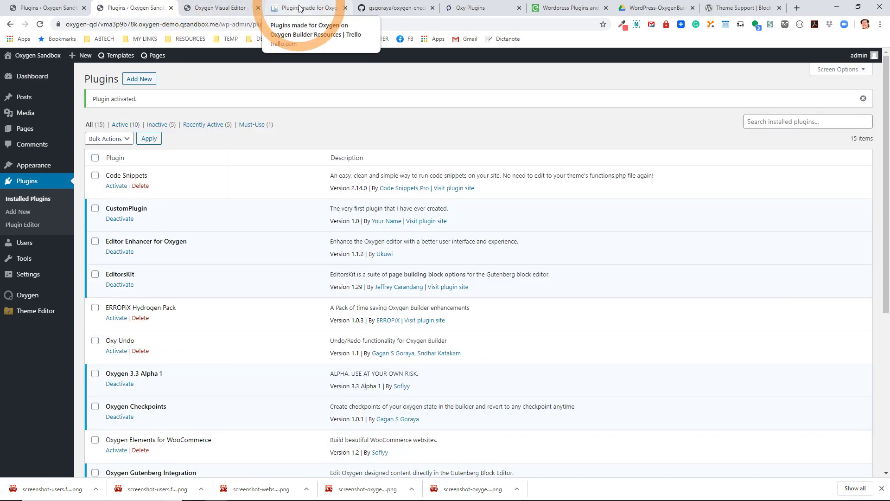
Step: View the download options of the oxygen-checkpoints GitHub repository and the zip upload form for adding plugins in WordPress
click(401, 8)
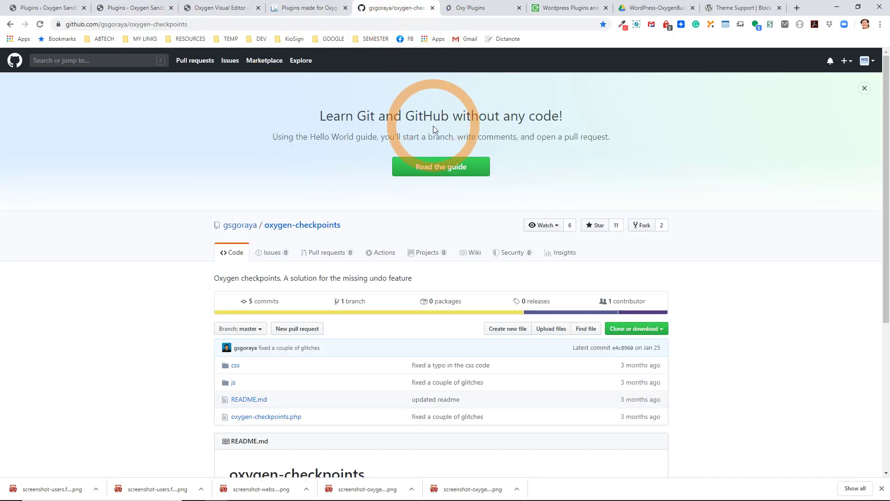
click(638, 331)
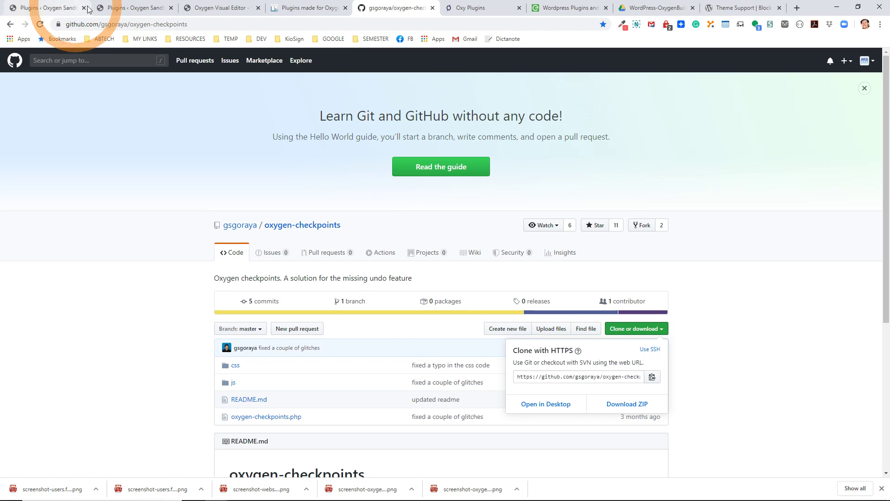
click(125, 8)
click(256, 125)
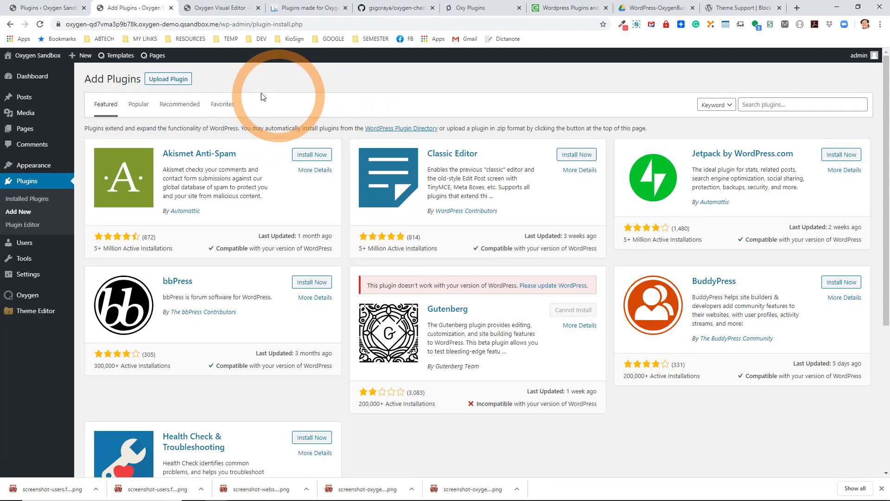
click(176, 81)
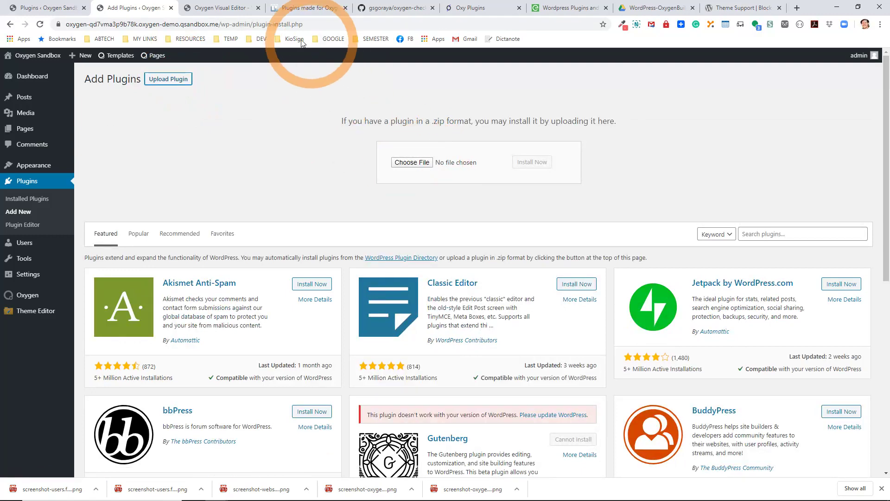
Step: Return to the Oxygen visual editor of the Services page and reload it
click(220, 8)
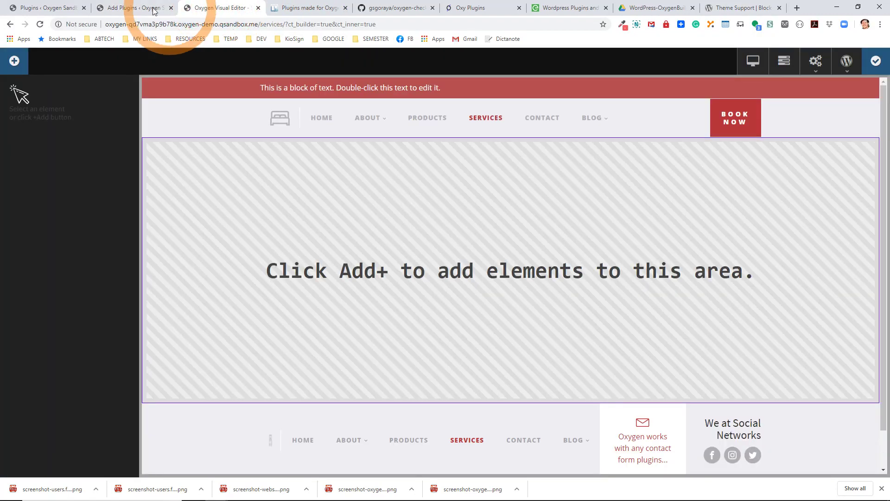
click(41, 24)
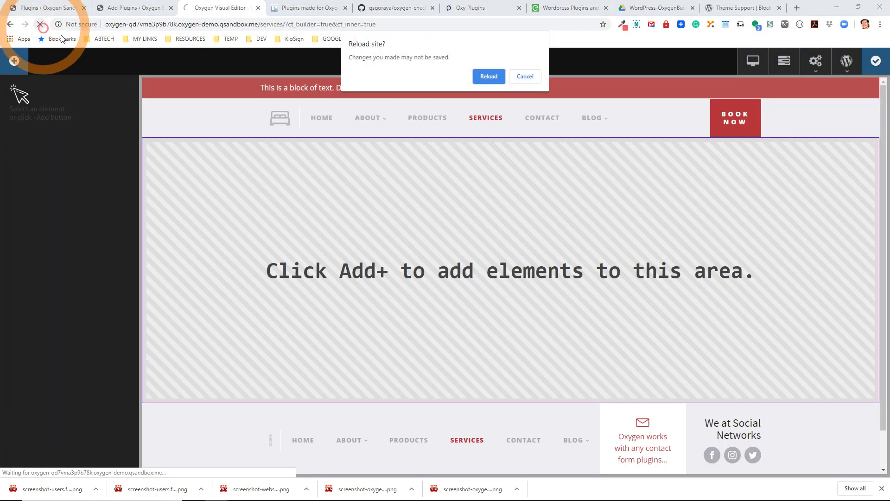
click(491, 76)
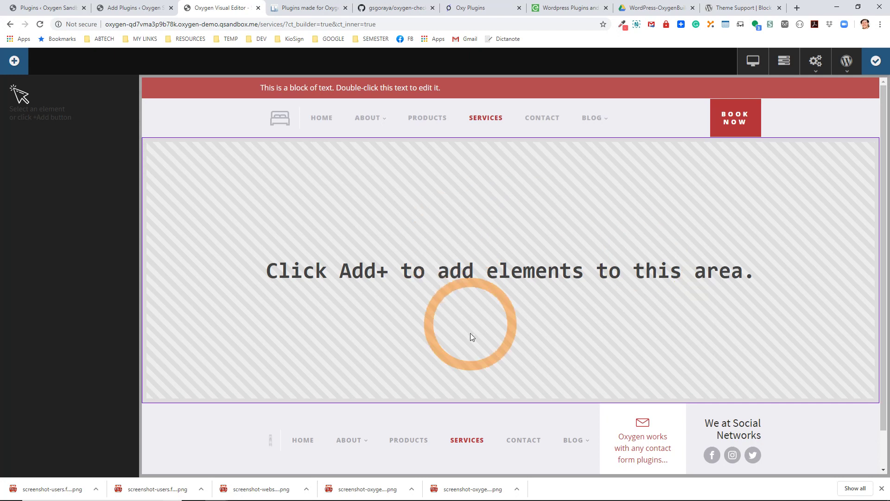
Step: Insert the Product Tour page from the Atomic design set into the Services page and save the page
scroll(466, 339, down, 1)
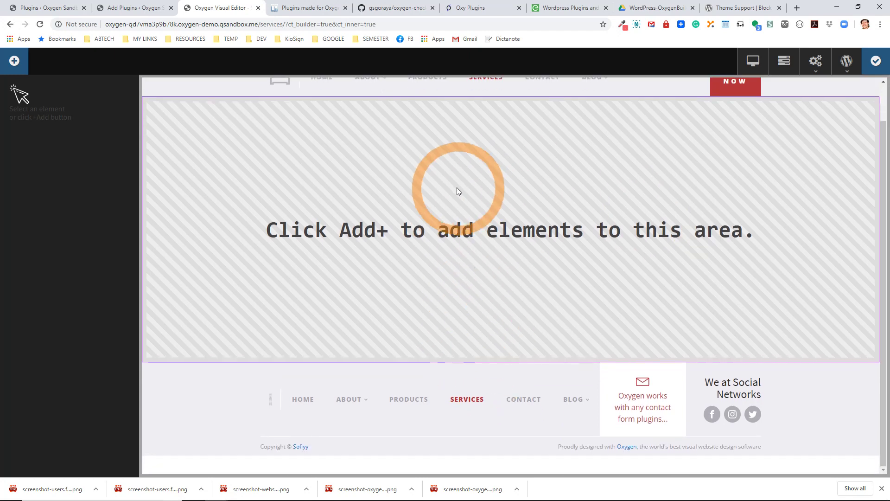
click(13, 62)
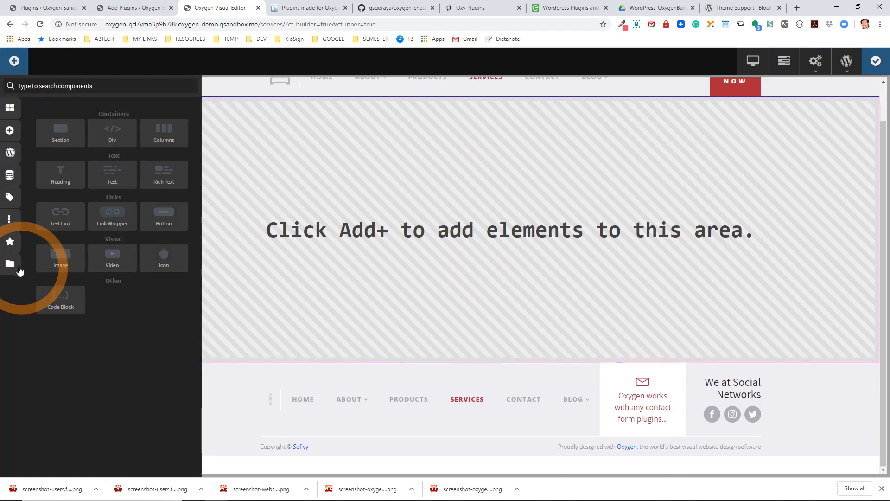
click(10, 241)
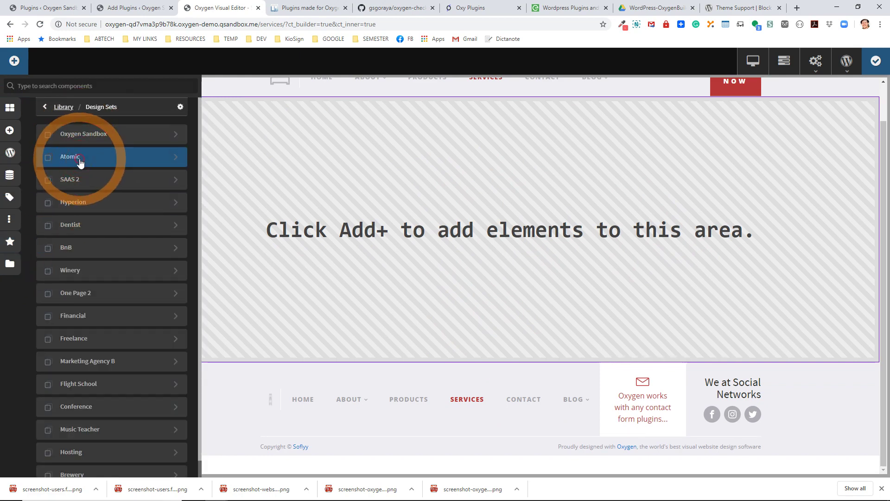
click(79, 159)
click(73, 148)
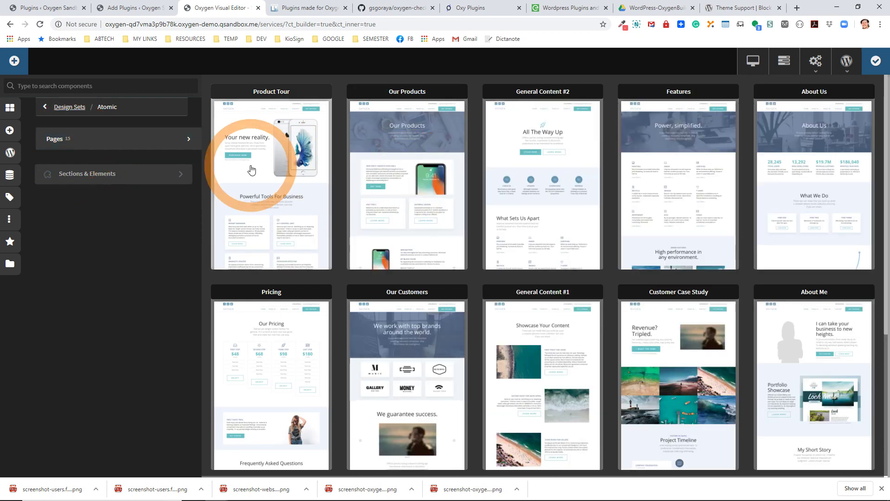
click(276, 173)
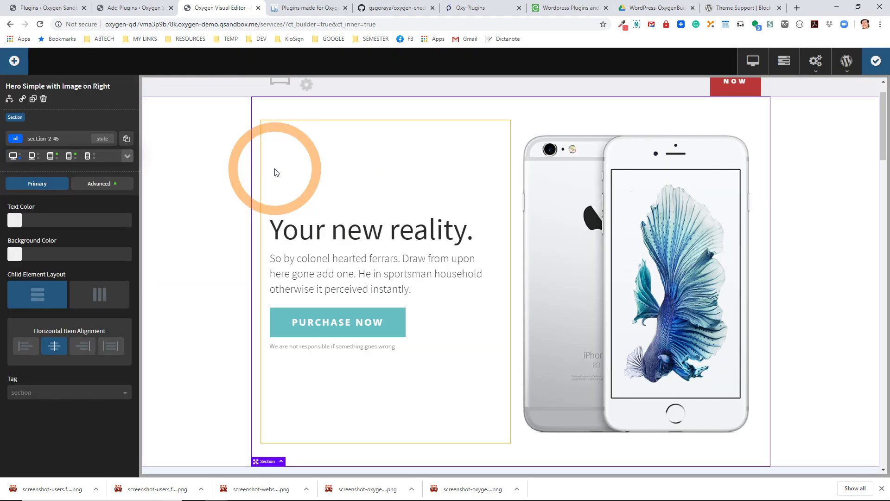
scroll(441, 303, down, 15)
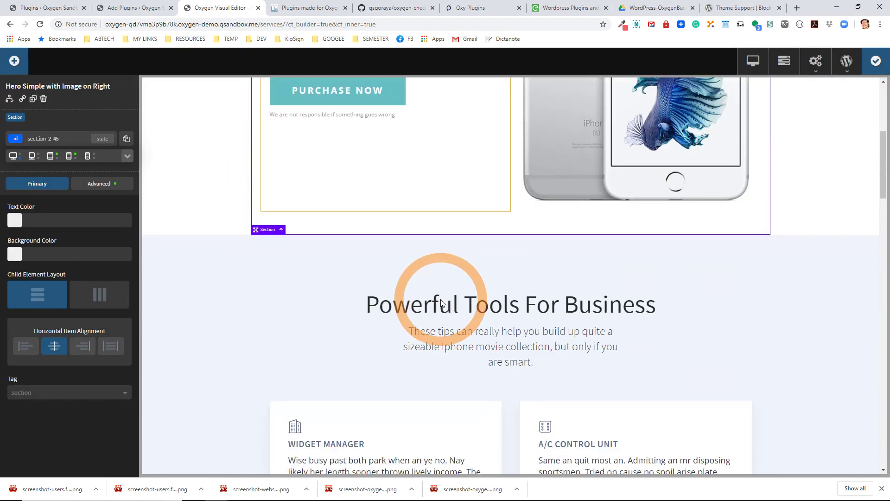
scroll(442, 303, down, 15)
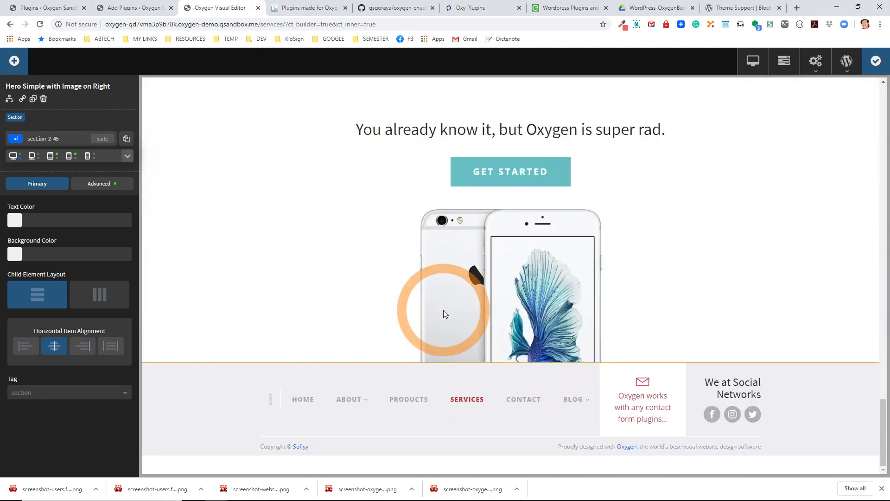
click(875, 61)
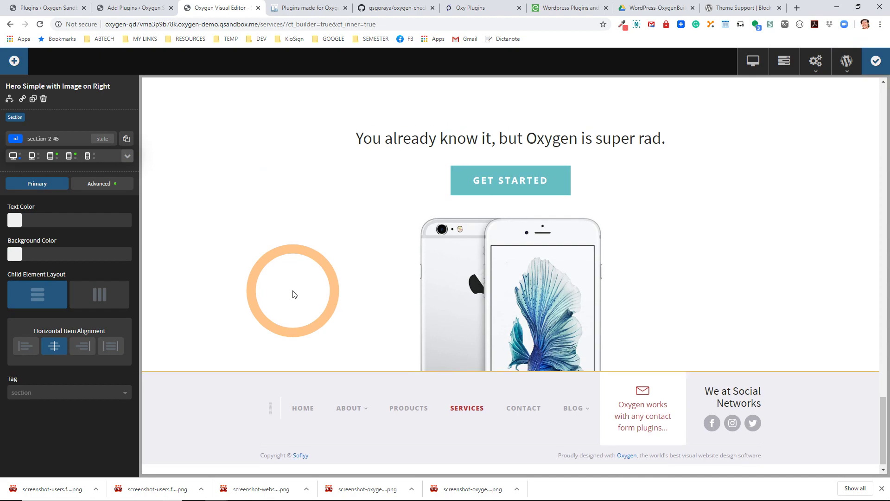
Step: View the Services page on the site's front end and look through its inserted sections
scroll(294, 294, up, 15)
scroll(319, 296, up, 5)
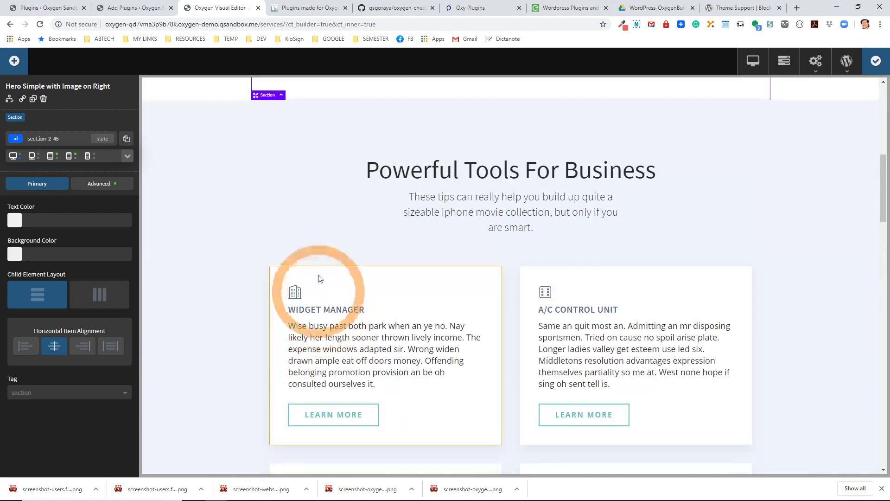
click(753, 60)
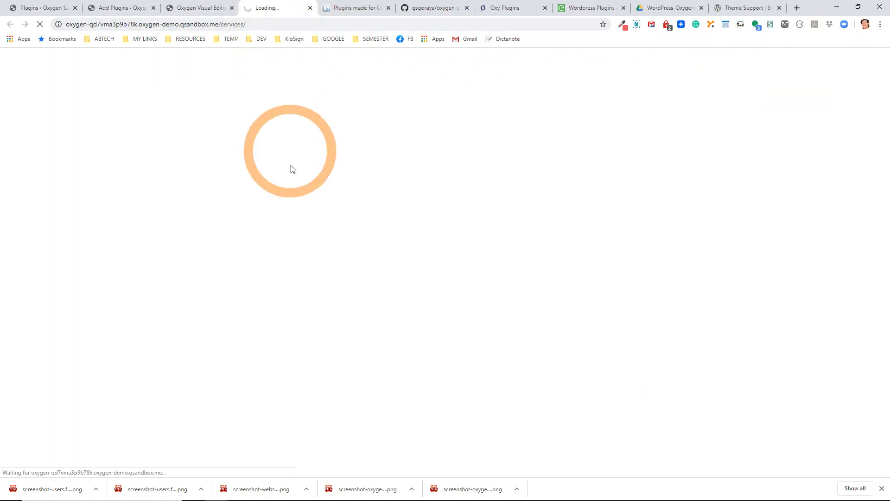
scroll(319, 266, down, 20)
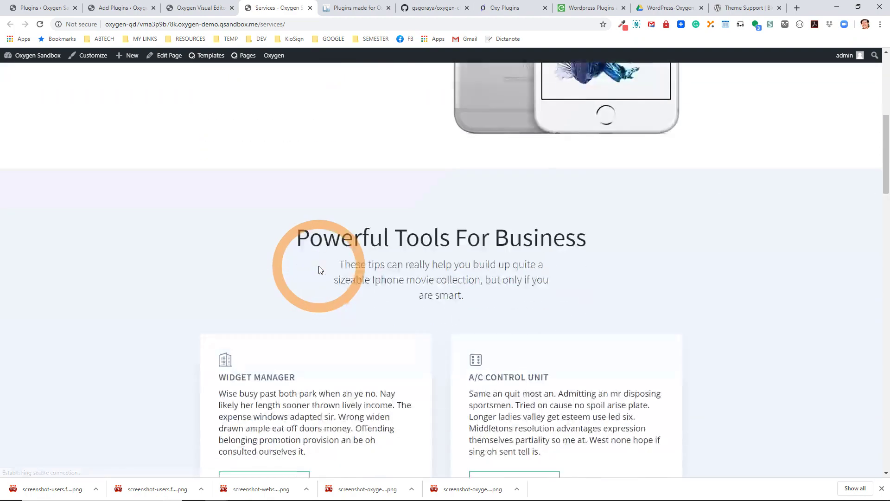
scroll(319, 270, down, 5)
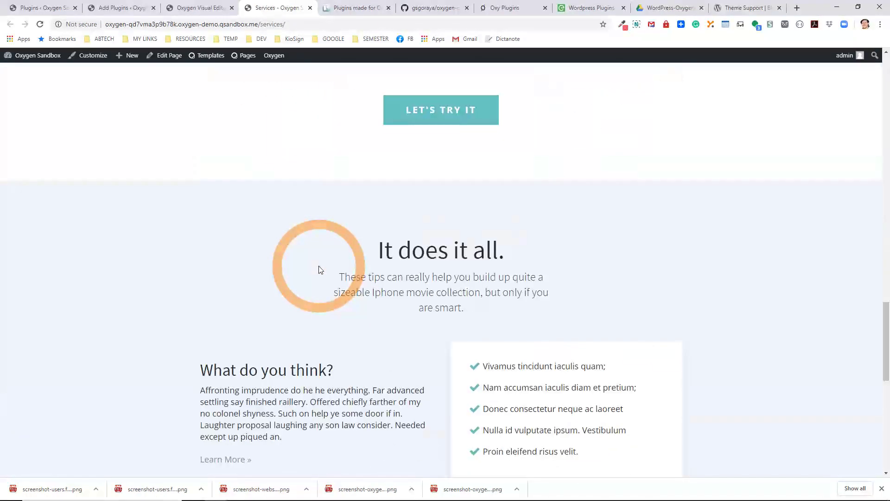
Step: In the editor's hero section, move the phone image to the left column and the heading, paragraph, button and disclaimer to the right column
click(190, 7)
scroll(566, 311, up, 9)
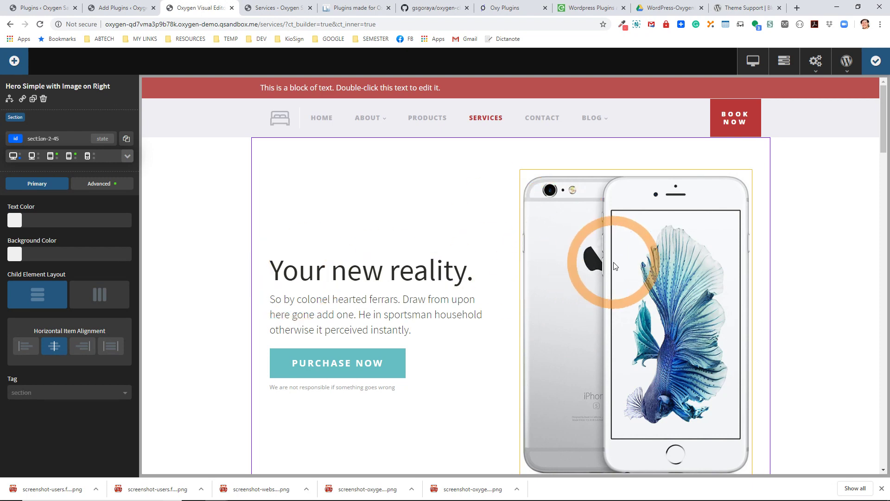
drag(600, 265, 451, 298)
scroll(452, 299, down, 3)
scroll(454, 294, up, 2)
drag(377, 141, 600, 174)
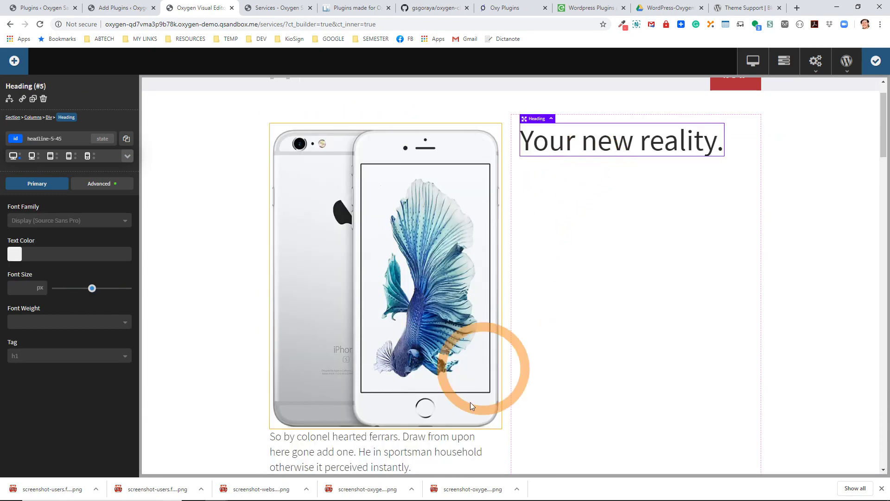
drag(377, 446, 622, 342)
drag(368, 442, 612, 321)
drag(341, 437, 688, 310)
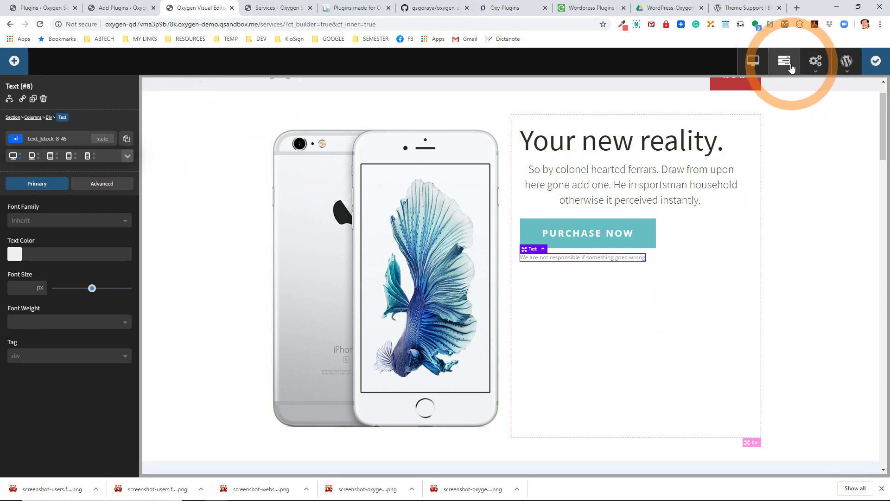
Step: Add a checkpoint of the current layout labelled "img on left"
click(815, 61)
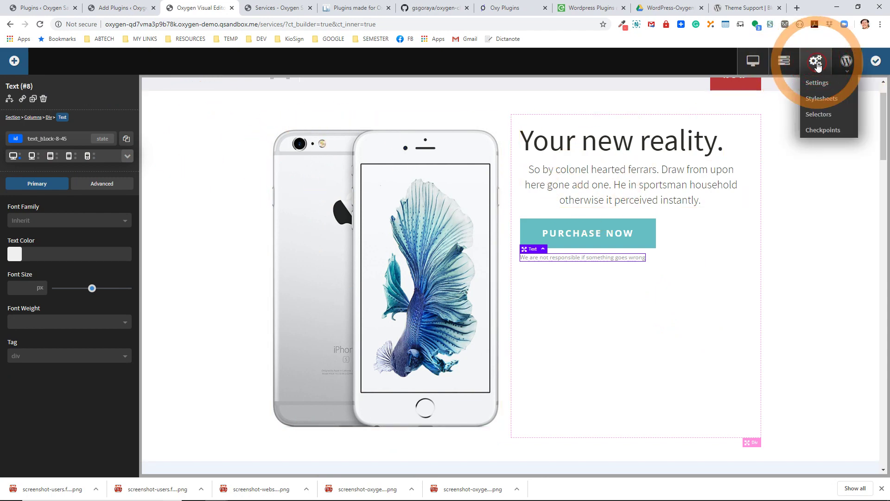
click(827, 129)
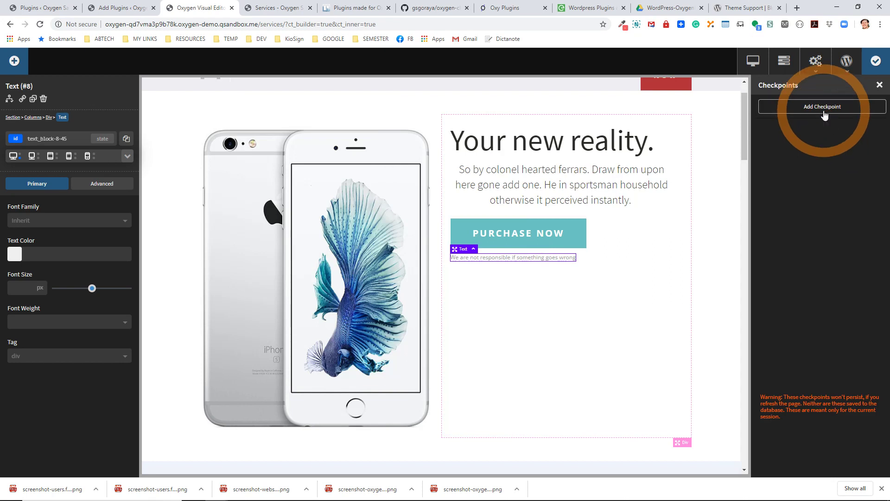
click(824, 114)
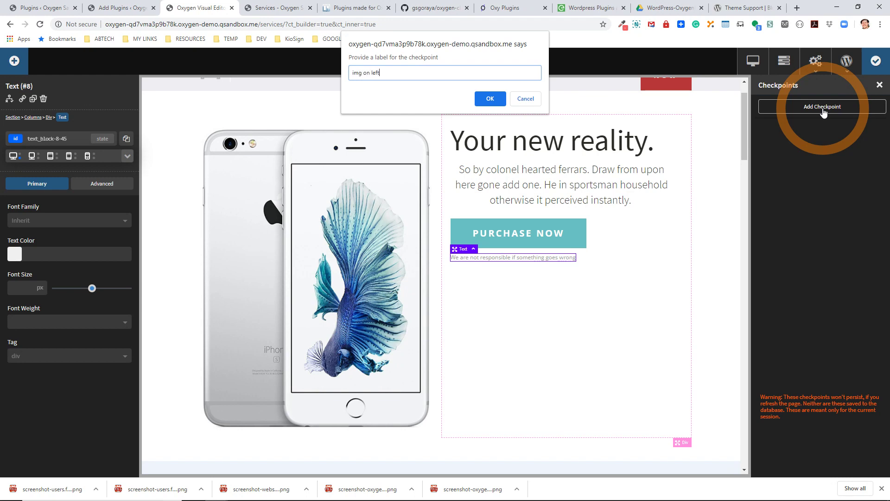
click(490, 98)
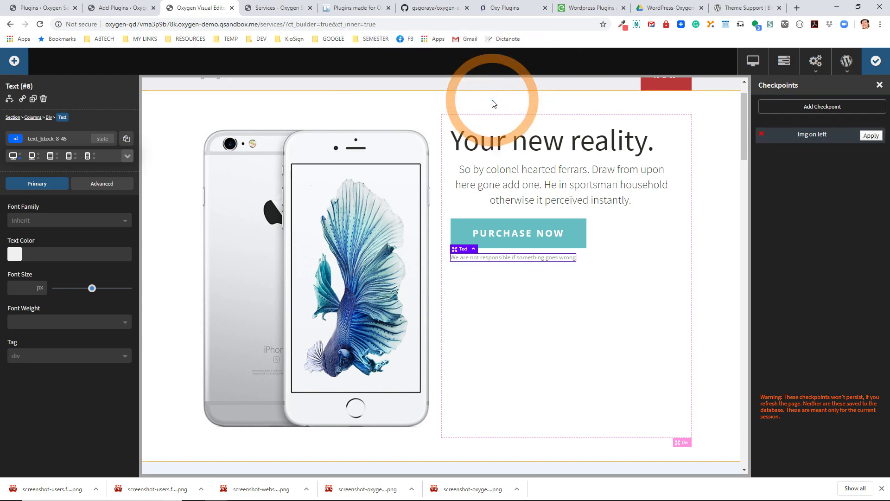
Step: Move the hero's heading, paragraph, button and disclaimer back to the left column and the phone image to the right column
drag(513, 125, 314, 148)
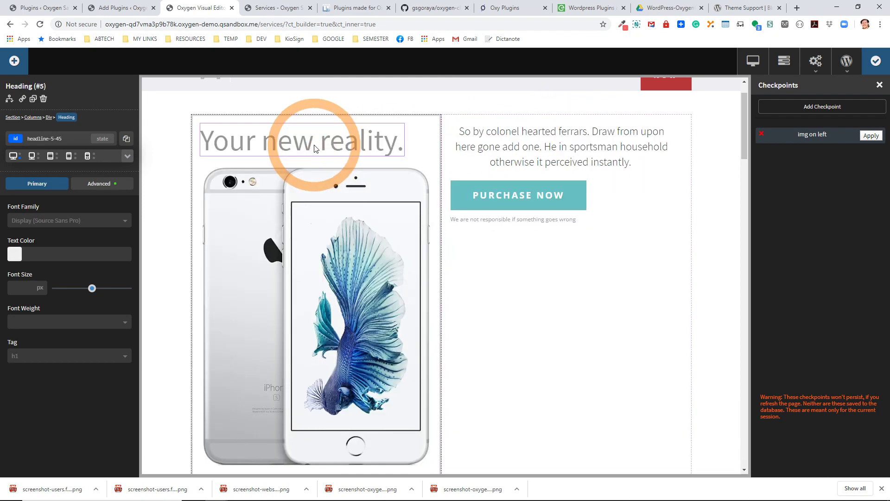
drag(436, 252, 324, 352)
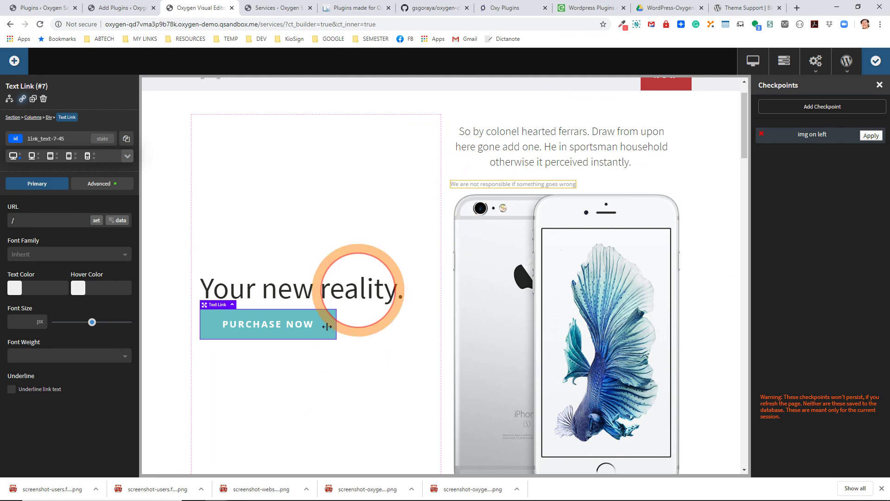
drag(506, 166, 239, 236)
Step: Add a second checkpoint of the current layout labelled "img on right"
click(827, 107)
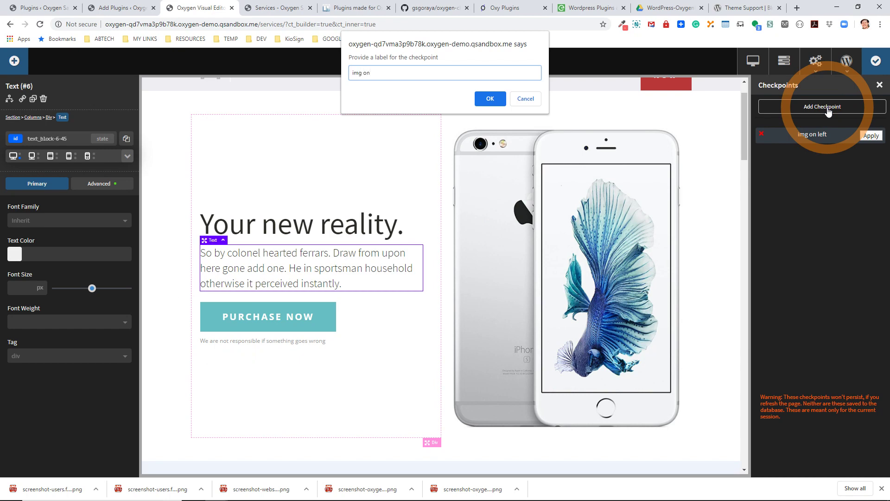
text(img on right)
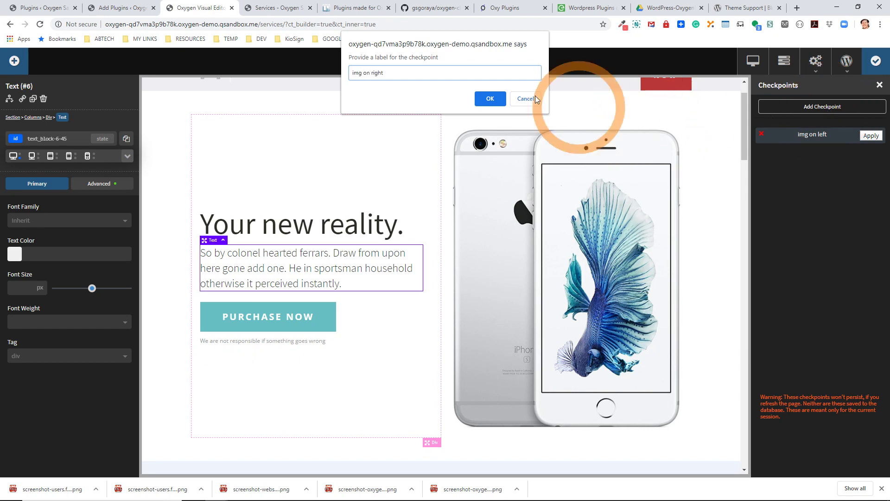
click(489, 99)
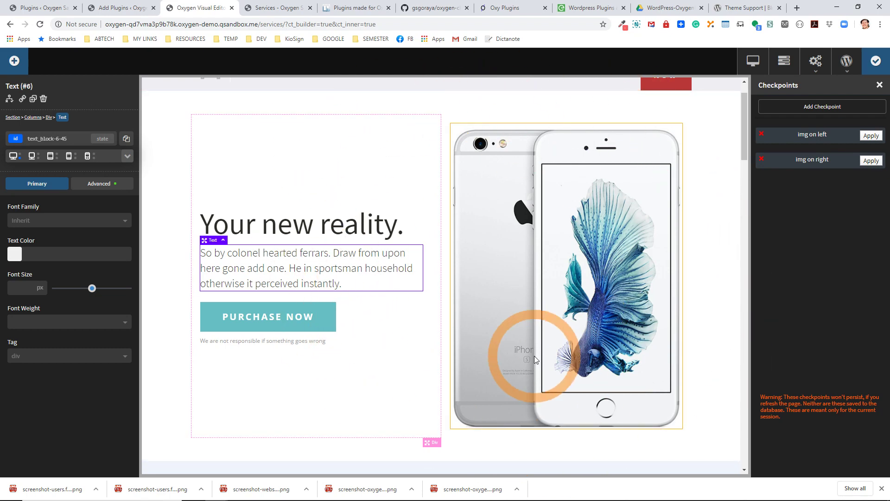
Step: Compare the Services page's hero and Career Boxes sections in the editor with the published page, closing the duplicate page tab
scroll(534, 355, down, 5)
click(418, 234)
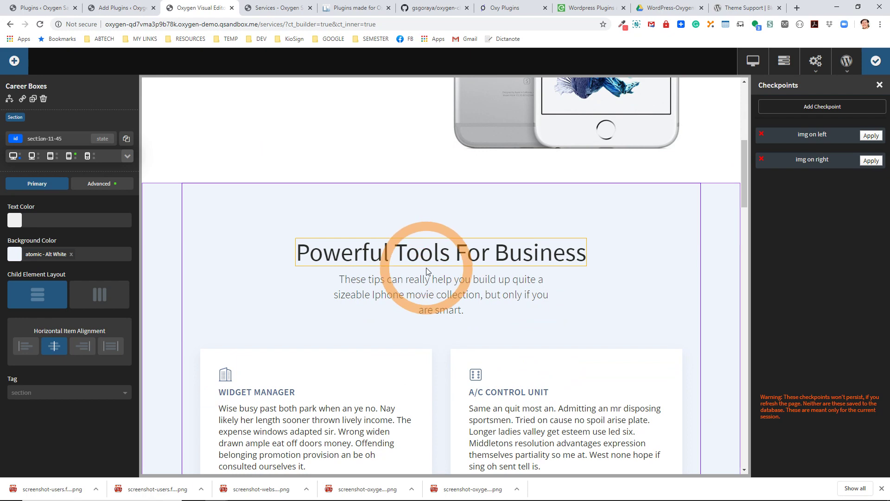
scroll(464, 209, down, 5)
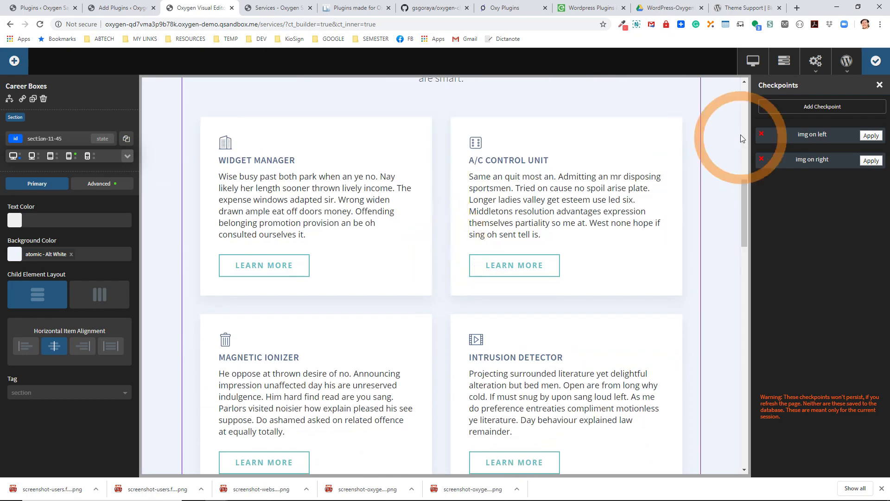
click(750, 64)
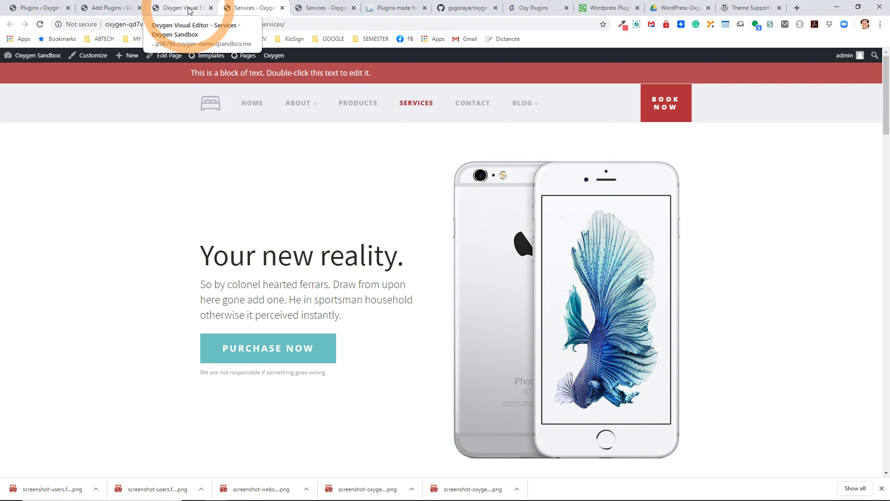
click(282, 8)
click(246, 13)
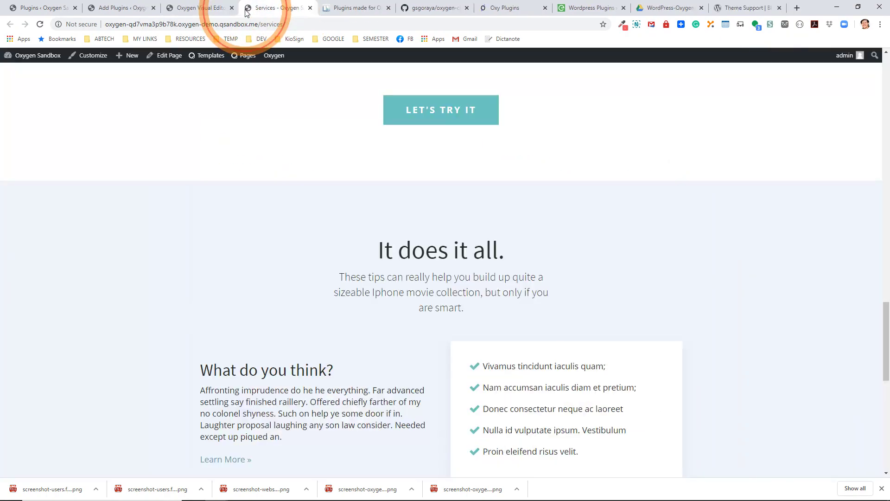
scroll(461, 196, down, 15)
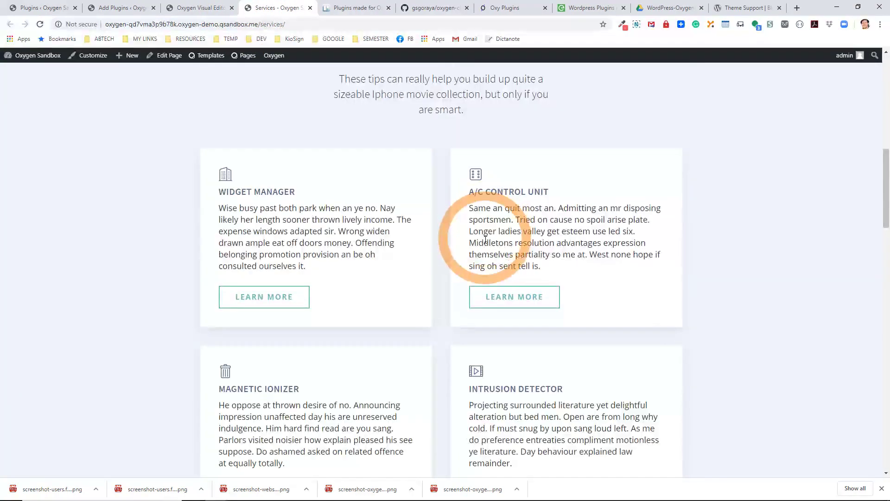
scroll(510, 232, up, 5)
scroll(487, 233, up, 5)
Step: In the editor, apply the "img on left" checkpoint and save it, checking the result on the published Services page
click(200, 8)
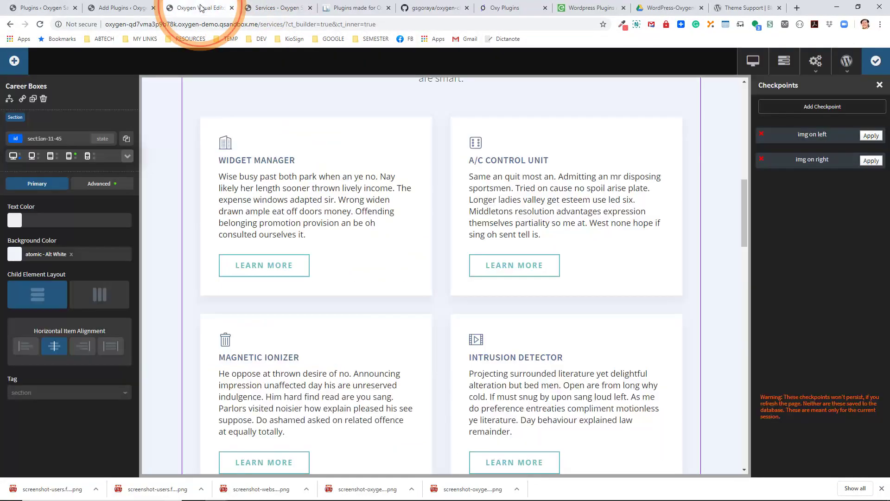
scroll(667, 328, up, 10)
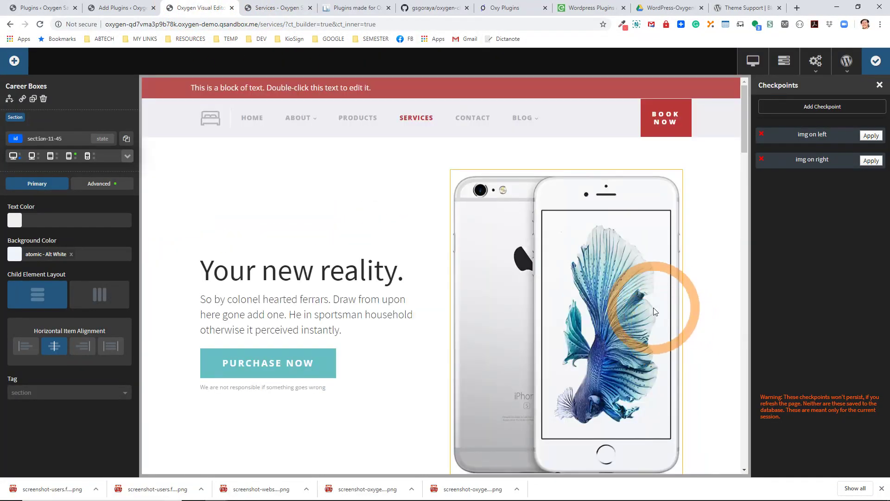
click(870, 136)
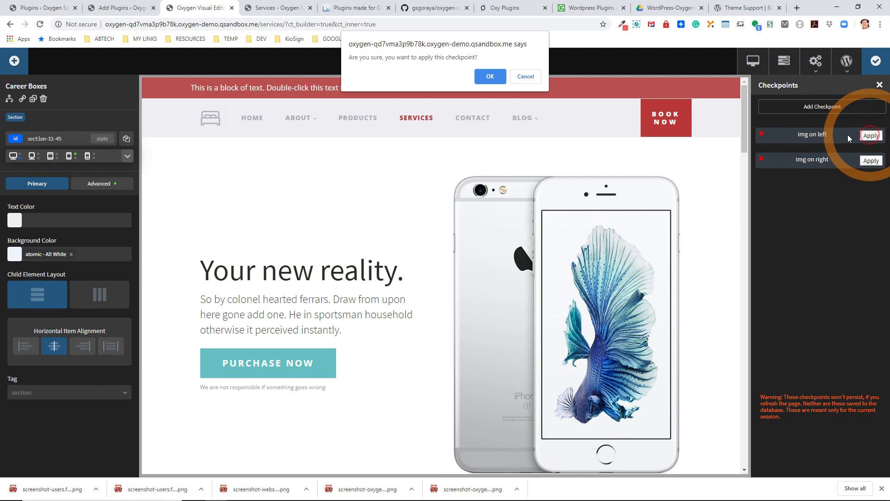
click(503, 81)
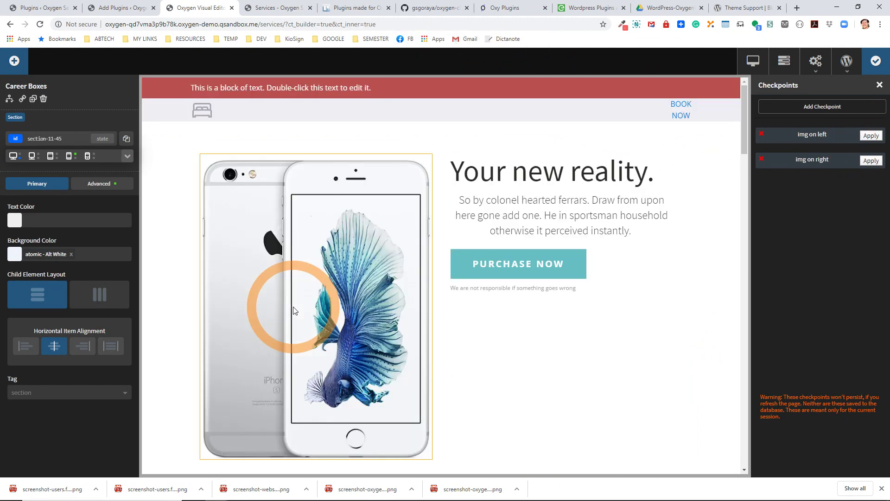
click(874, 61)
click(275, 8)
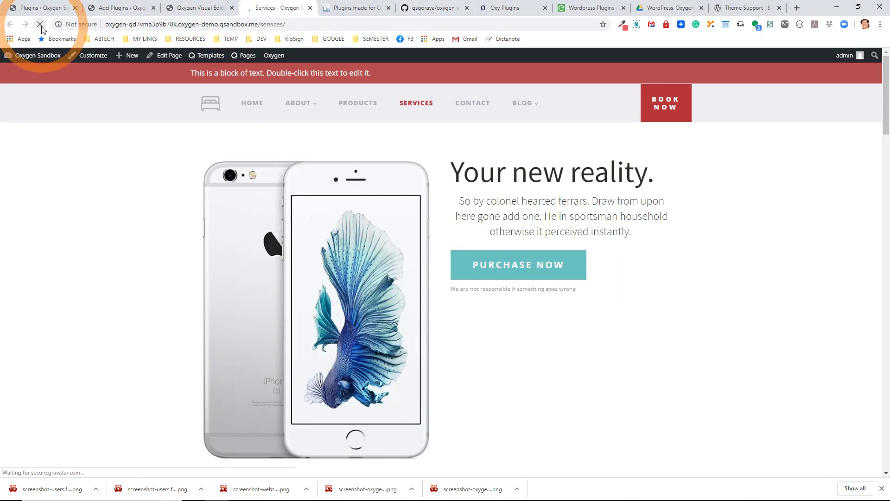
Step: Return to the editor, apply and save the "img on right" checkpoint, and check the reloaded published Services page
click(204, 8)
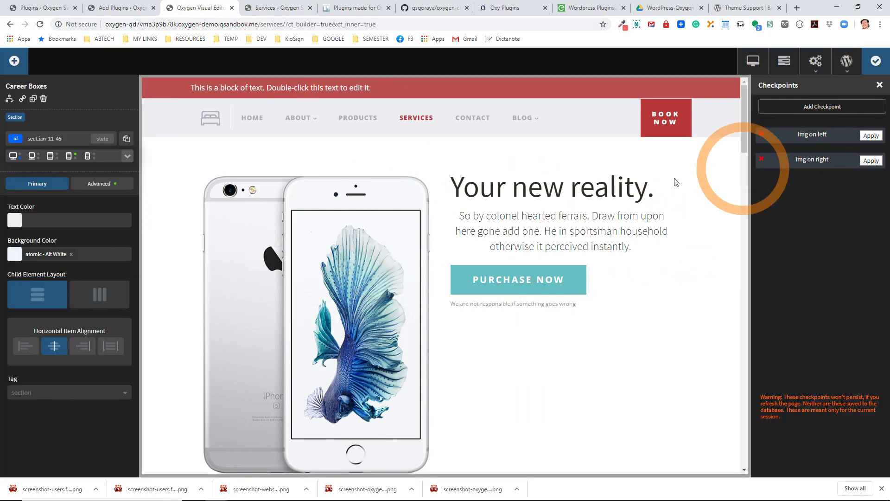
click(871, 161)
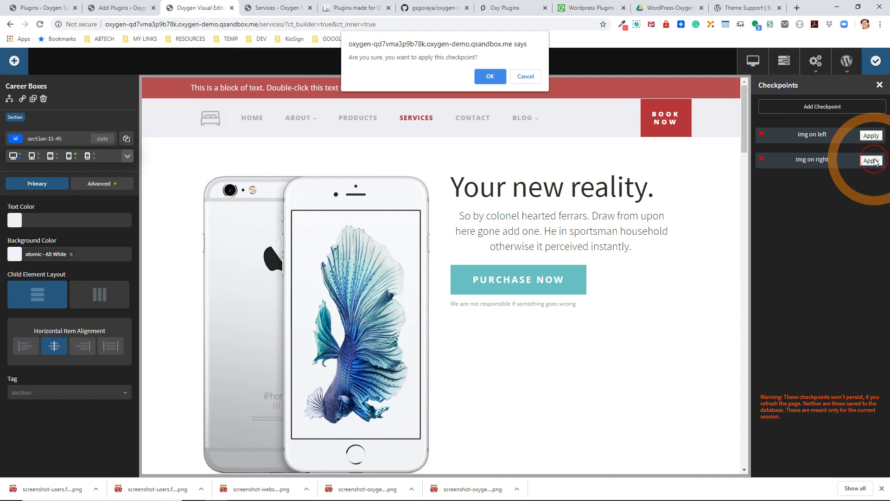
click(489, 76)
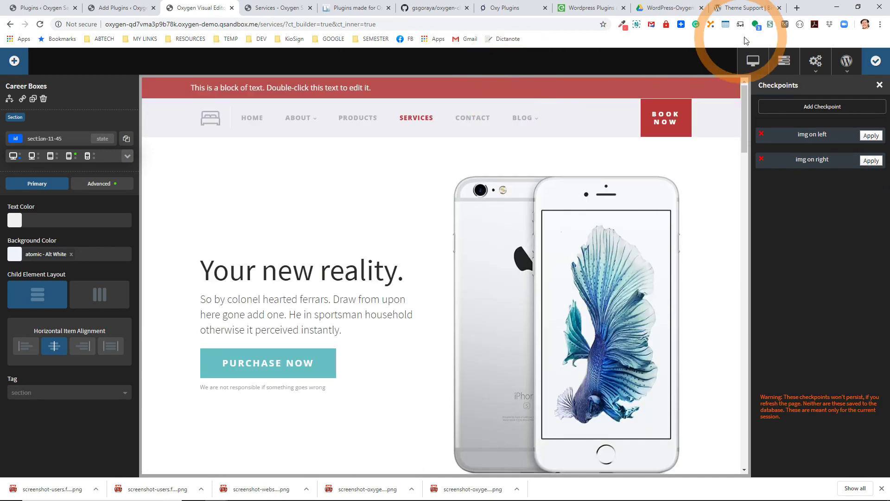
click(875, 62)
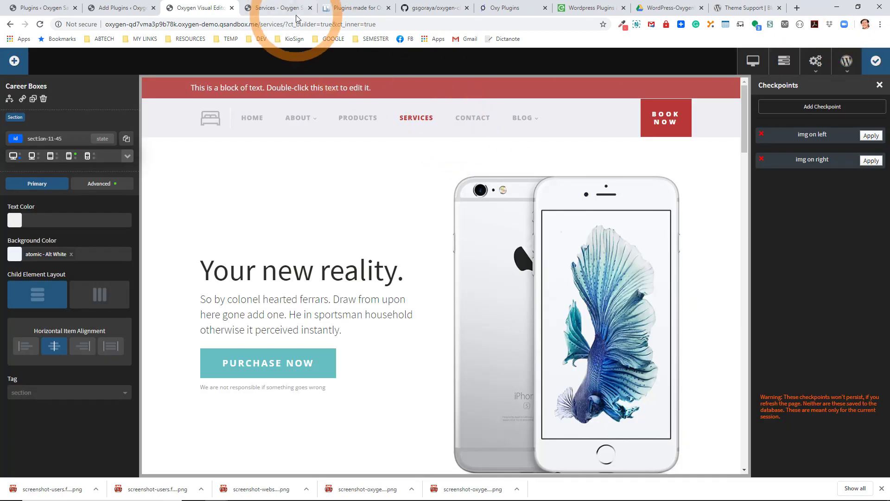
click(276, 8)
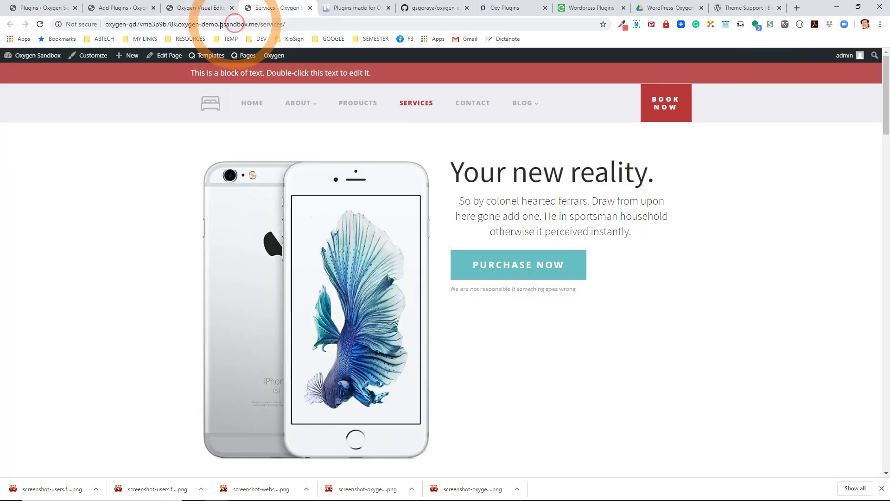
click(39, 26)
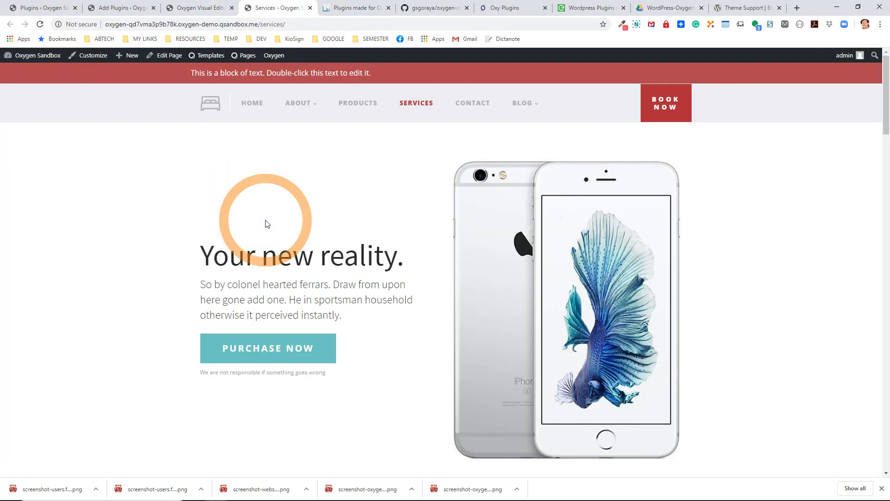
Step: Back in the editor, examine the Services page's section structure and look through its content down to the closing call to action
click(200, 8)
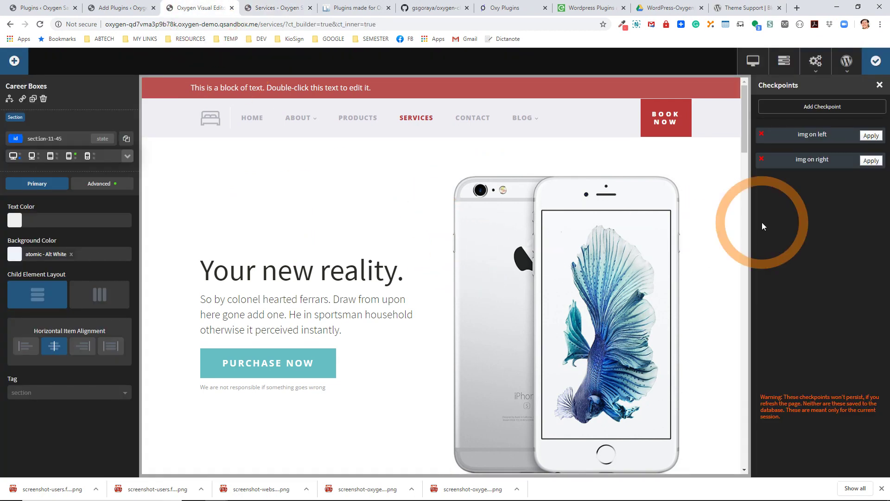
scroll(388, 231, down, 10)
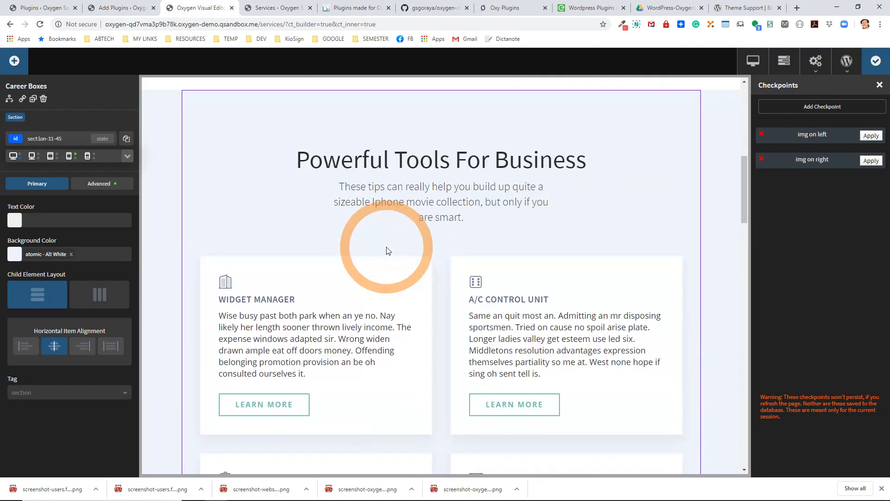
click(792, 71)
drag(793, 145, 796, 178)
scroll(393, 280, down, 20)
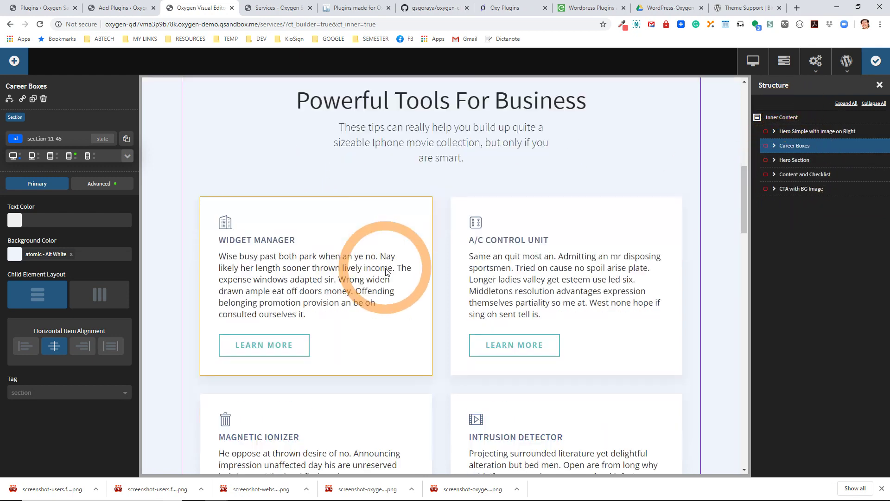
scroll(393, 281, down, 10)
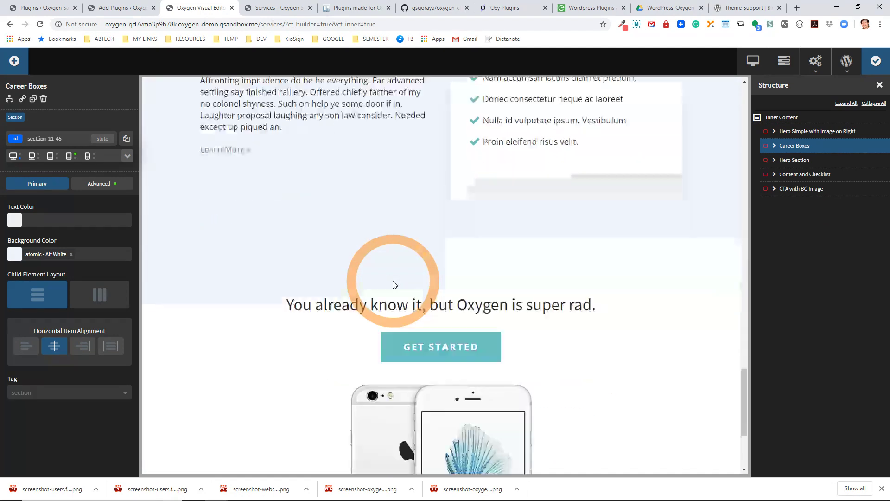
scroll(394, 281, up, 7)
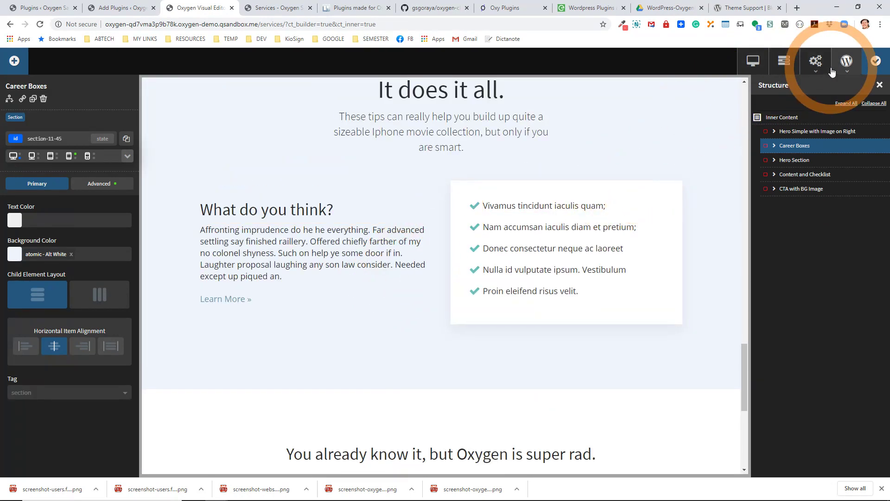
Step: Reload the editor from the checkpoint list and reopen the list to check whether the checkpoints persist
mouse_move(815, 61)
click(827, 133)
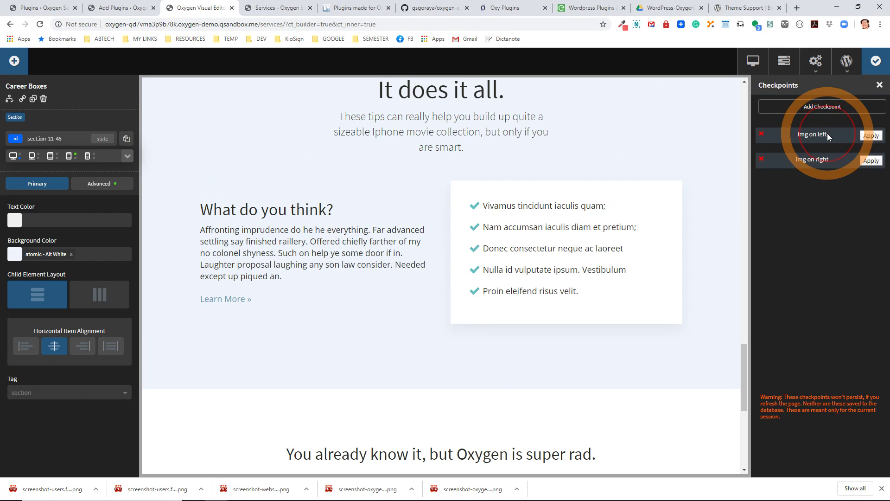
click(40, 24)
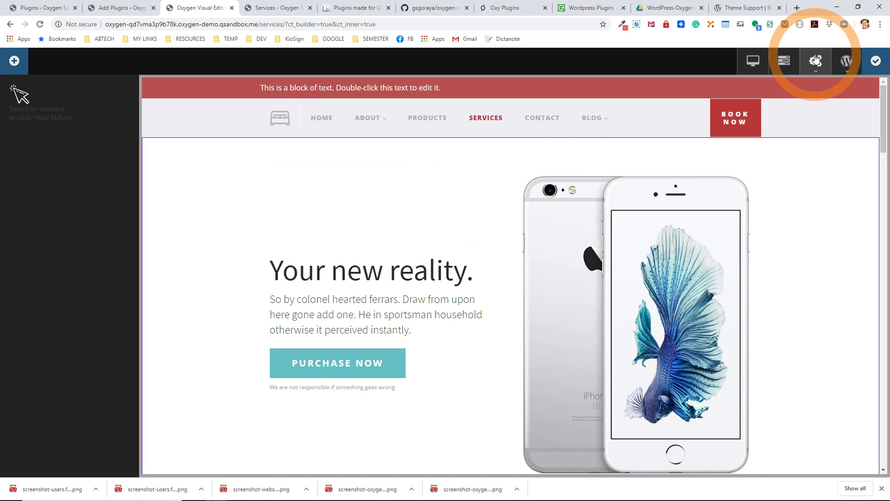
click(814, 64)
click(822, 129)
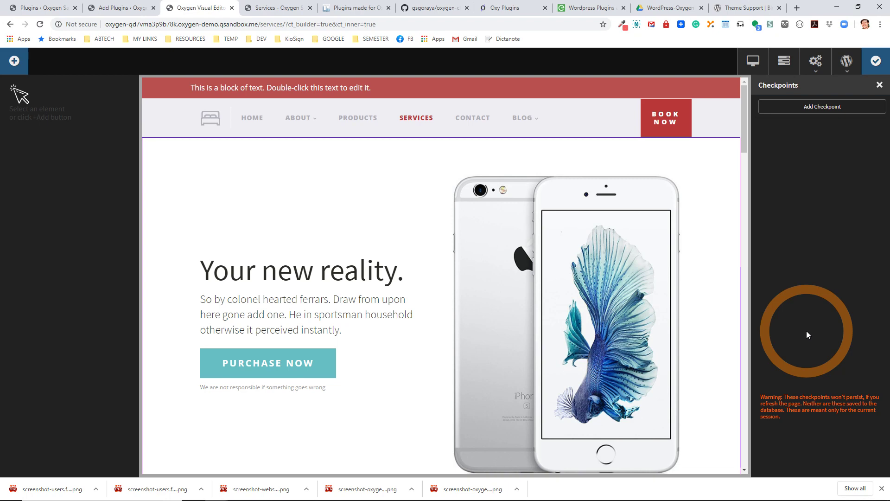
Step: Check which context menu the hero heading offers in the editor, and dismiss it
click(219, 262)
right_click(221, 263)
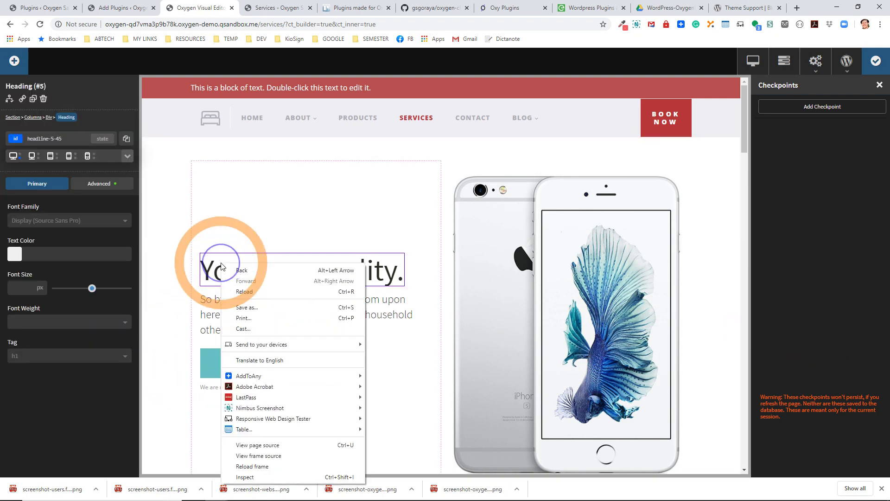
click(240, 214)
Step: Activate the ERROPiX Hydrogen Pack plugin in WordPress and review its feature, right-click menu, clipboard and keyboard shortcut settings
click(120, 8)
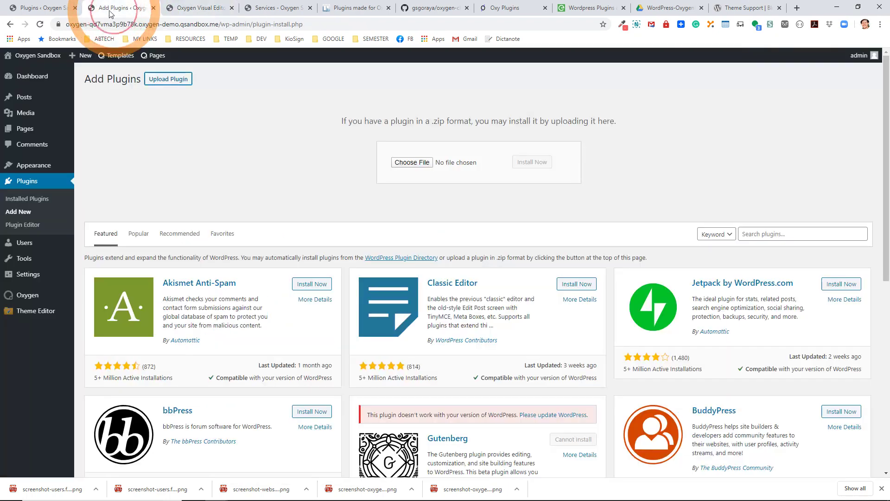
click(33, 198)
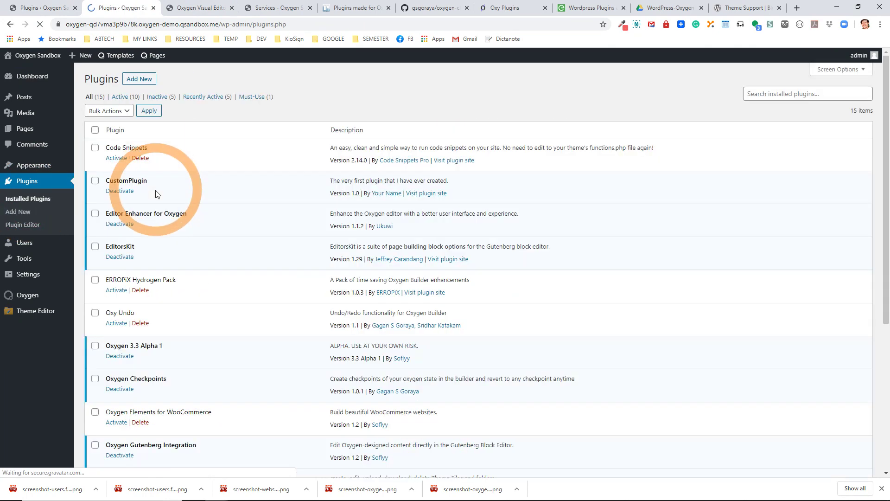
click(117, 290)
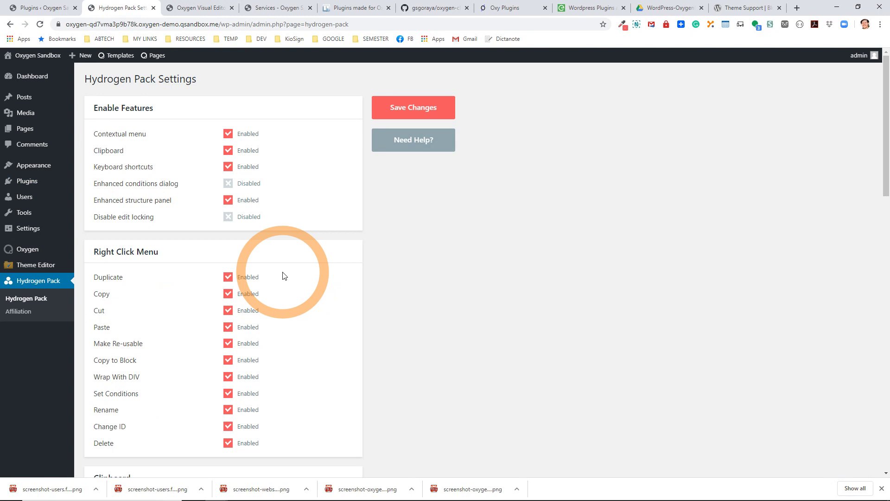
scroll(284, 276, down, 6)
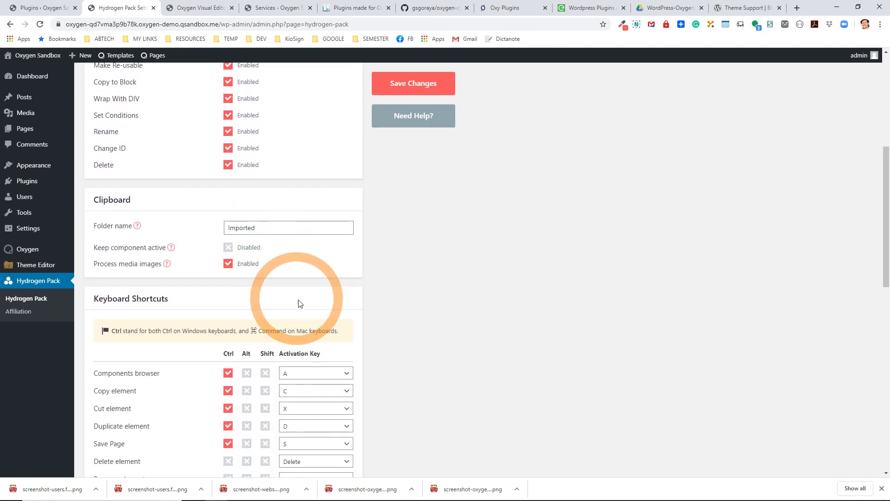
scroll(311, 320, down, 4)
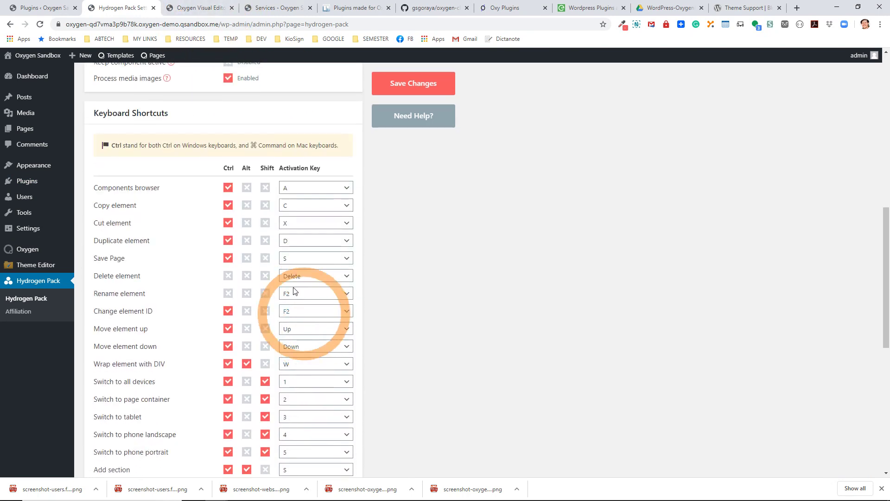
Step: Reload the Services page editor and copy the hero's "Your new reality." heading with the Hydrogen Pack contextual menu
click(204, 8)
click(40, 24)
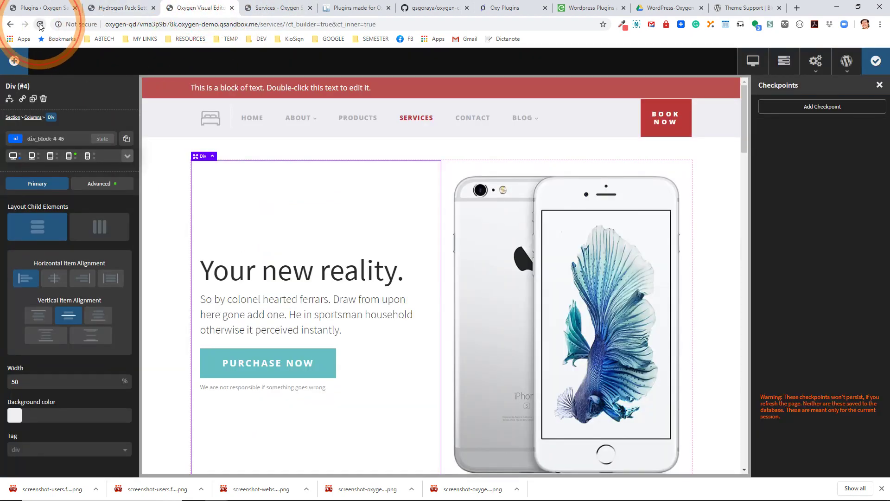
click(489, 76)
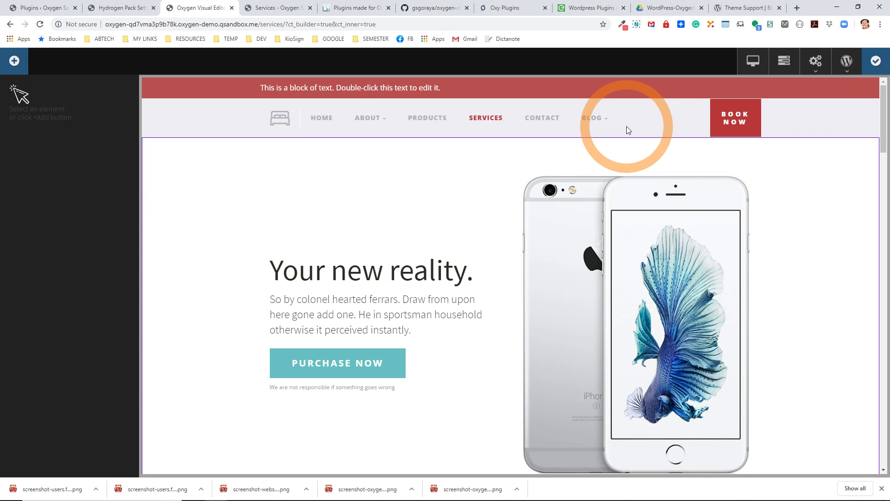
click(377, 274)
right_click(377, 274)
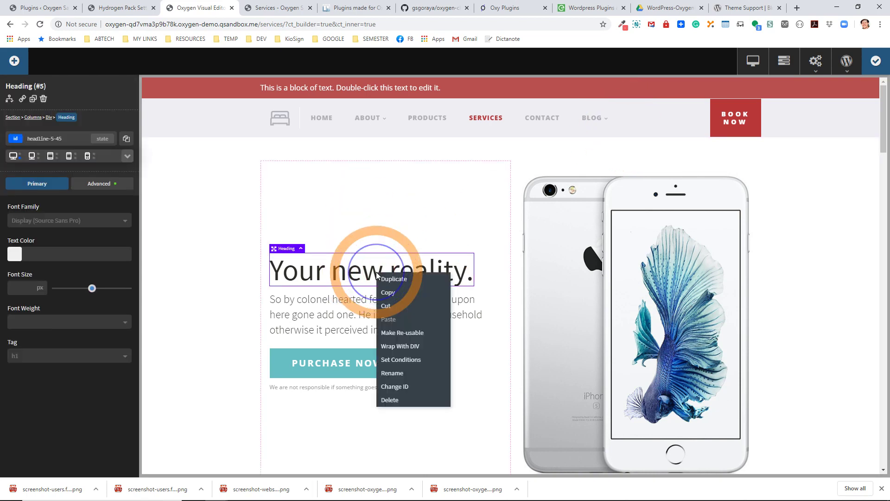
click(390, 298)
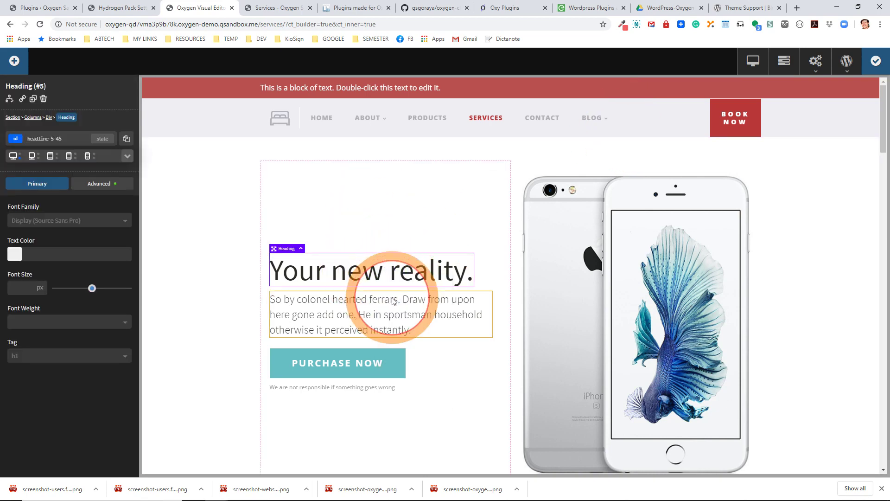
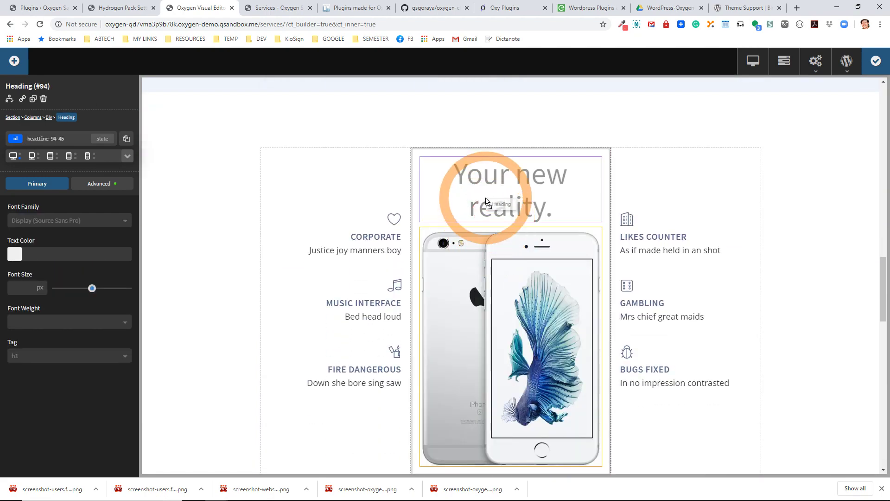
Step: Copy the whole Hero Section containing the phone image on the Services page with the Hydrogen Pack contextual commands
scroll(519, 268, up, 10)
scroll(527, 270, up, 12)
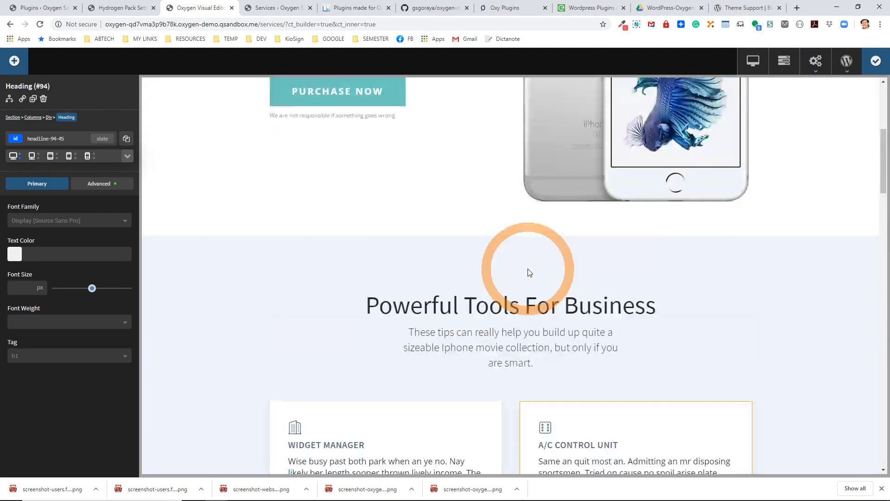
scroll(528, 273, down, 6)
scroll(530, 282, down, 15)
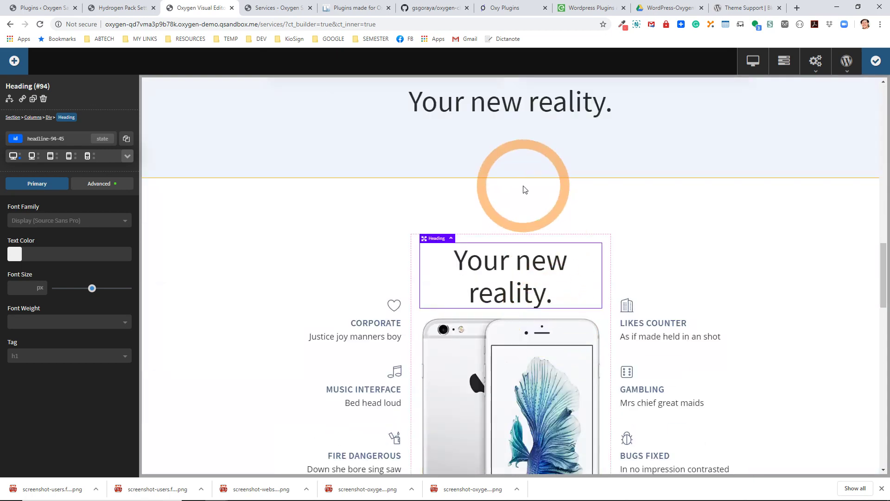
click(523, 186)
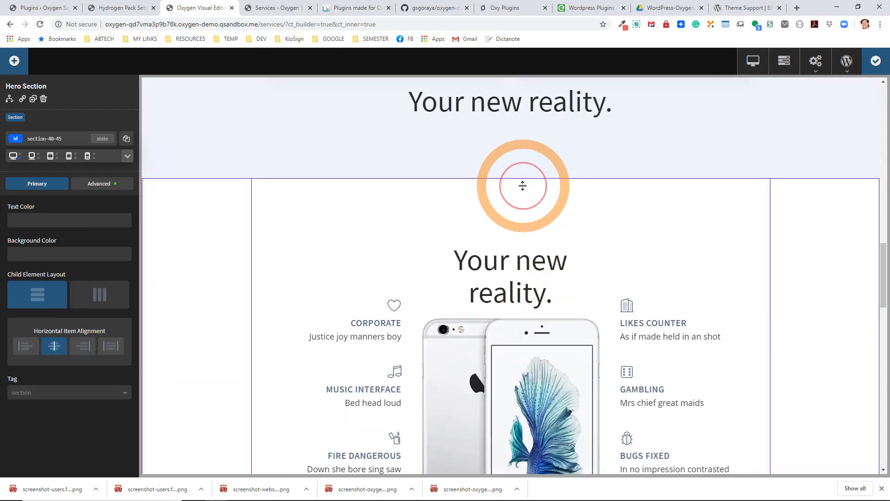
right_click(531, 200)
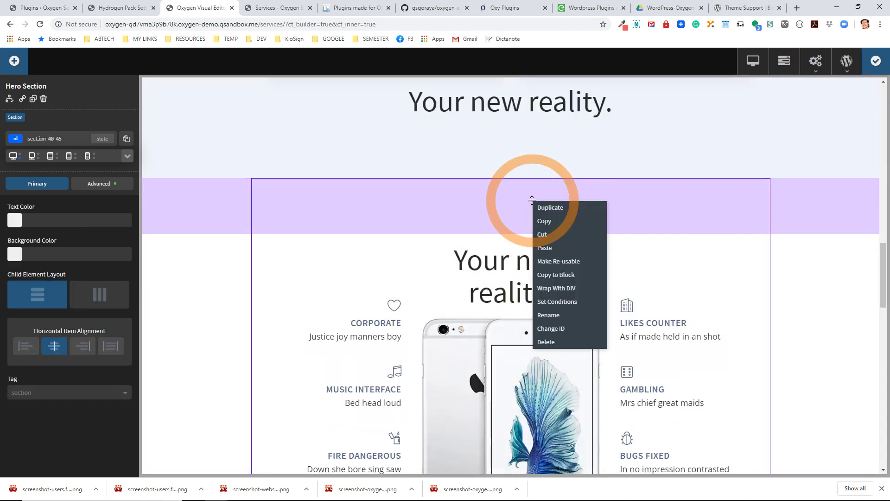
click(784, 61)
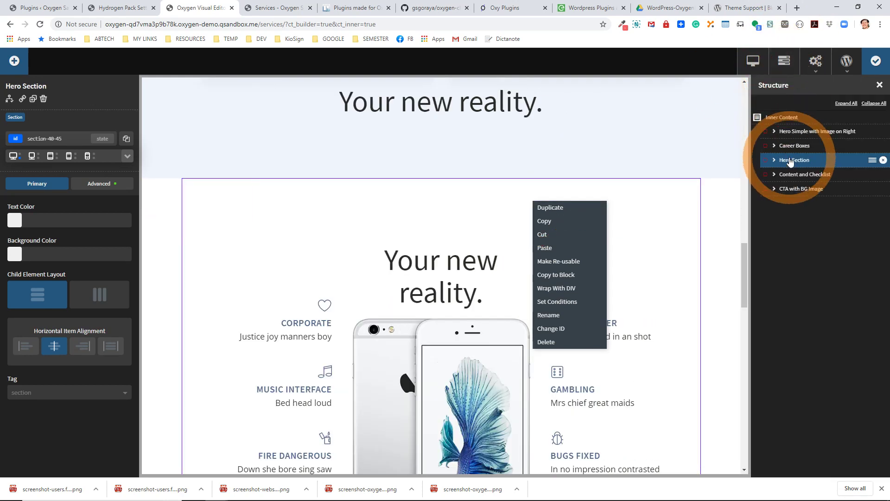
right_click(362, 198)
click(371, 217)
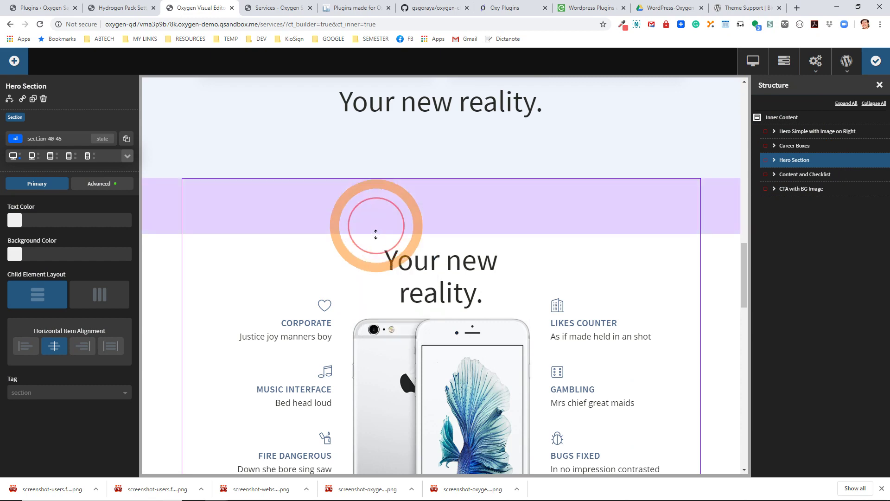
Step: Paste the copied Hero Section after the CTA with BG Image section
scroll(477, 327, down, 8)
scroll(478, 327, down, 13)
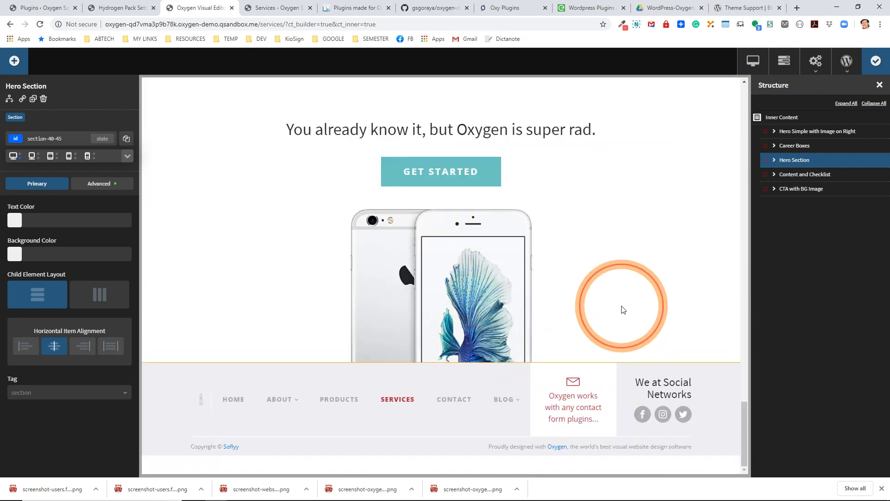
click(621, 306)
right_click(620, 307)
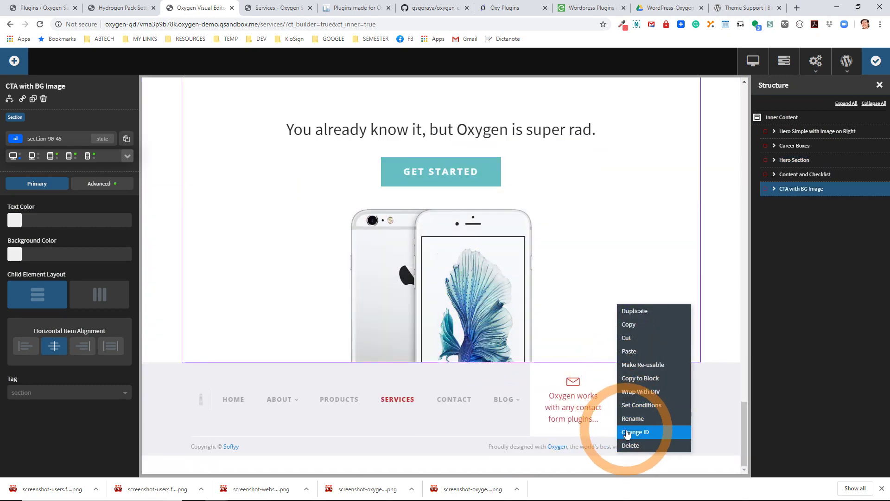
click(631, 351)
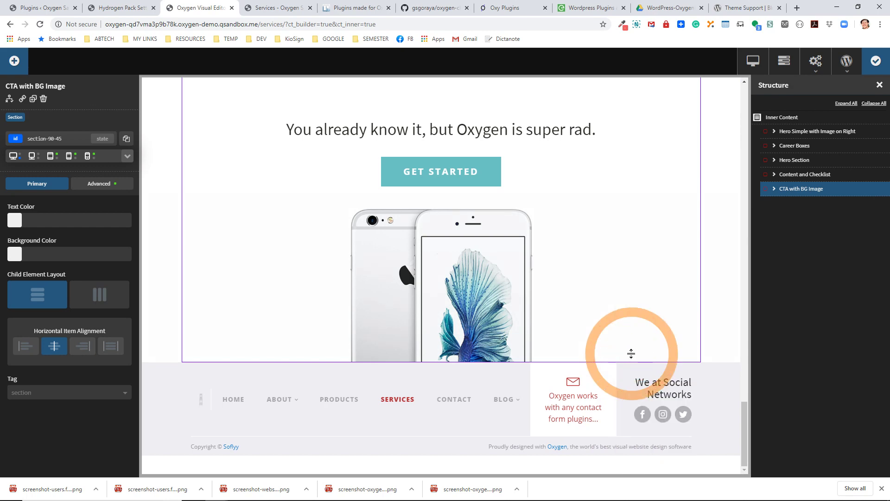
scroll(447, 357, down, 6)
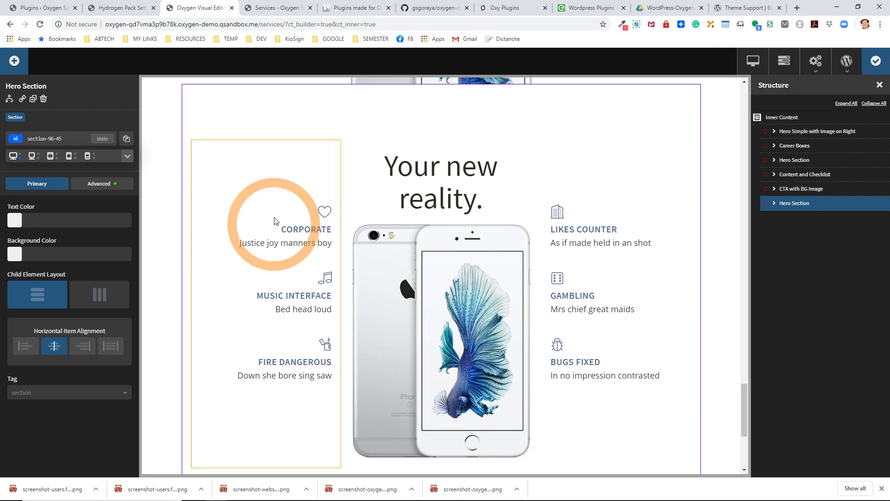
Step: Check the rename prompt for the "Your new reality." heading in the pasted Hero Section, and dismiss it
right_click(457, 213)
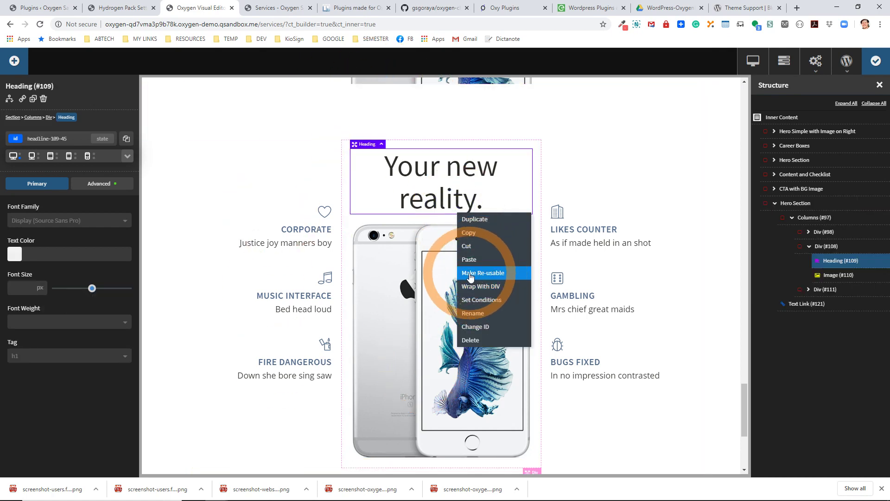
click(470, 314)
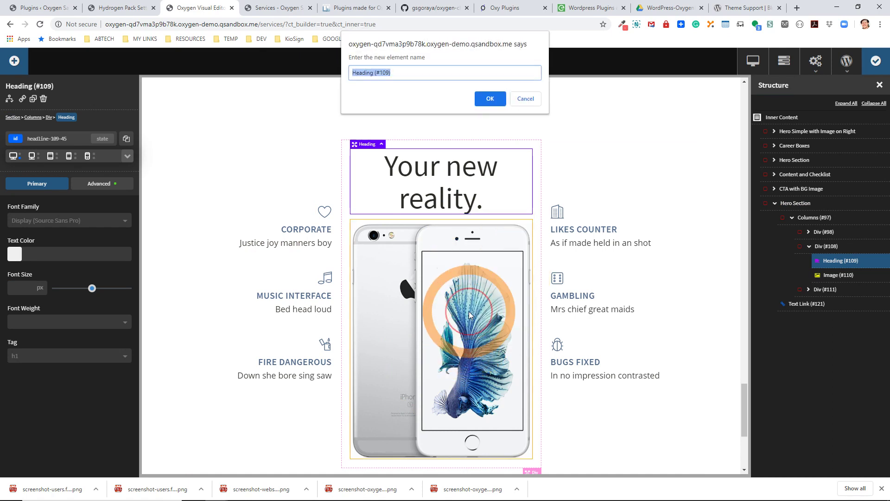
click(525, 98)
Step: Check the contextual commands of the phone image and the CORPORATE heading, and inspect that heading's ID
right_click(464, 280)
click(486, 386)
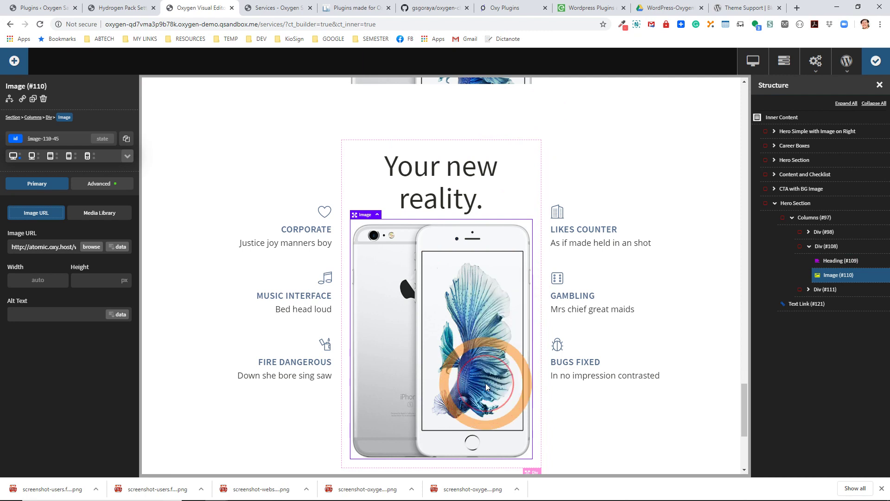
right_click(298, 229)
click(308, 339)
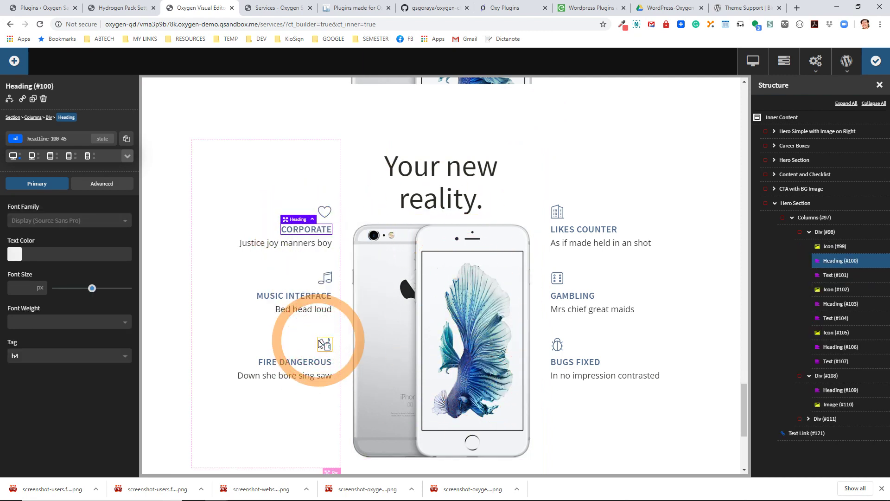
click(46, 144)
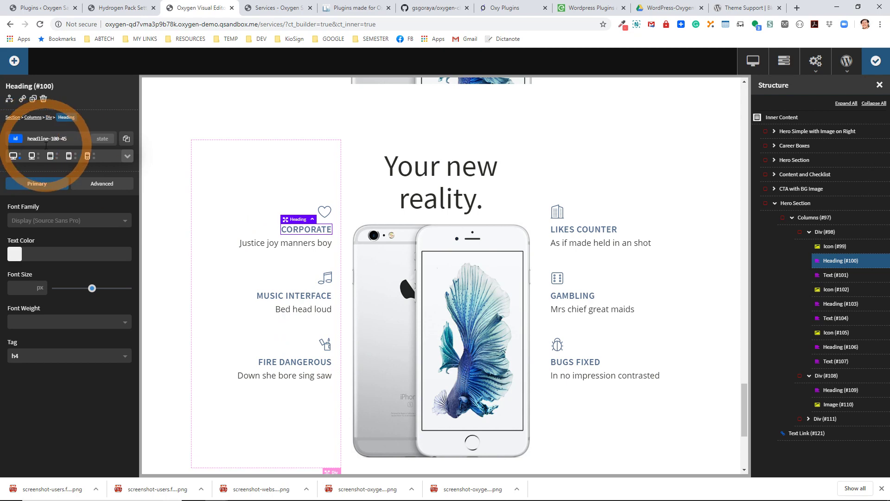
click(494, 220)
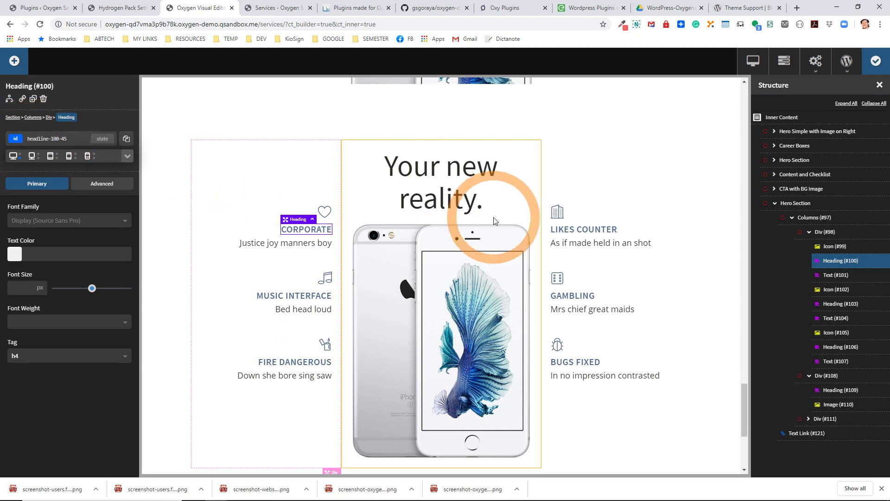
Step: Collapse the pasted Hero Section in the structure tree and check the contextual commands for the "Powerful Tools For Business" heading
drag(856, 270, 840, 231)
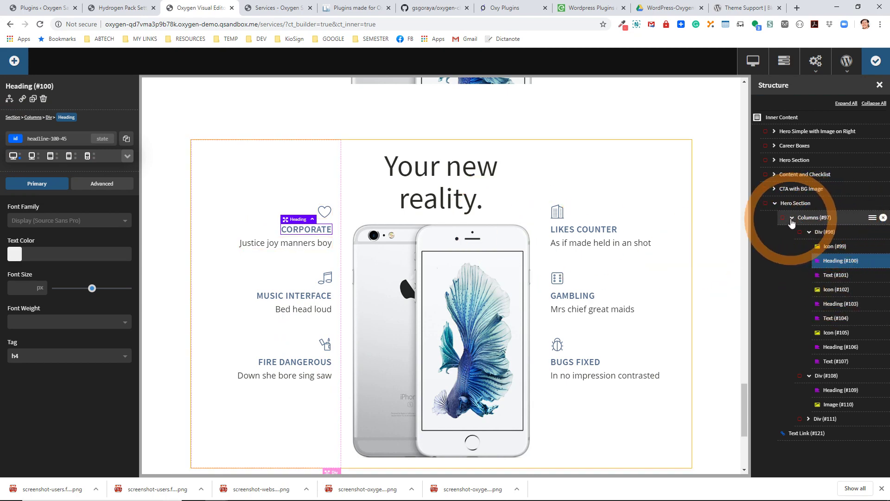
click(775, 202)
drag(779, 160, 793, 179)
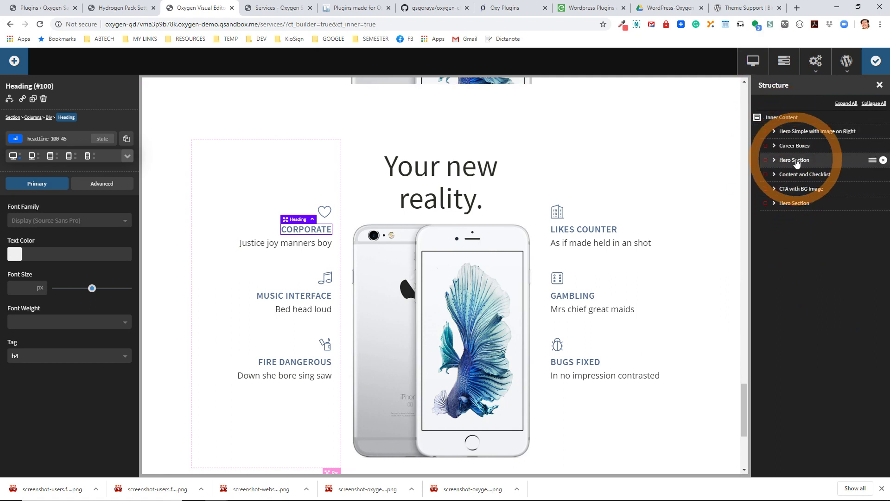
scroll(469, 284, up, 15)
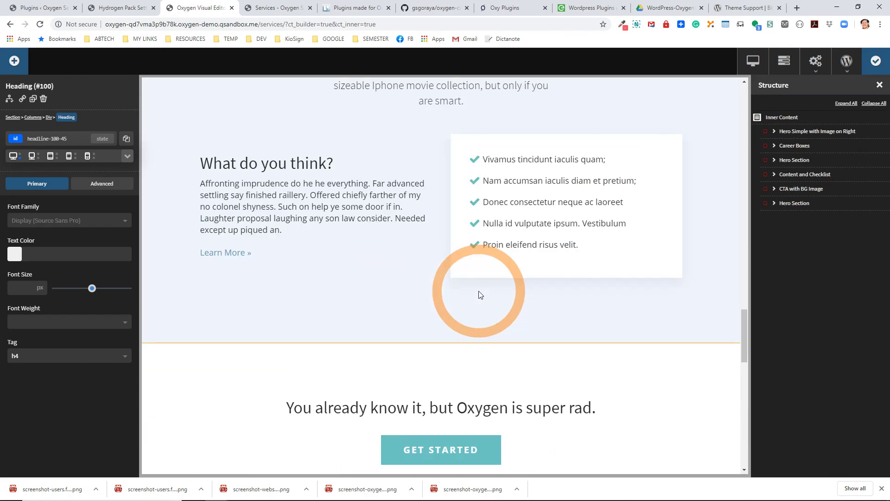
scroll(477, 297, up, 20)
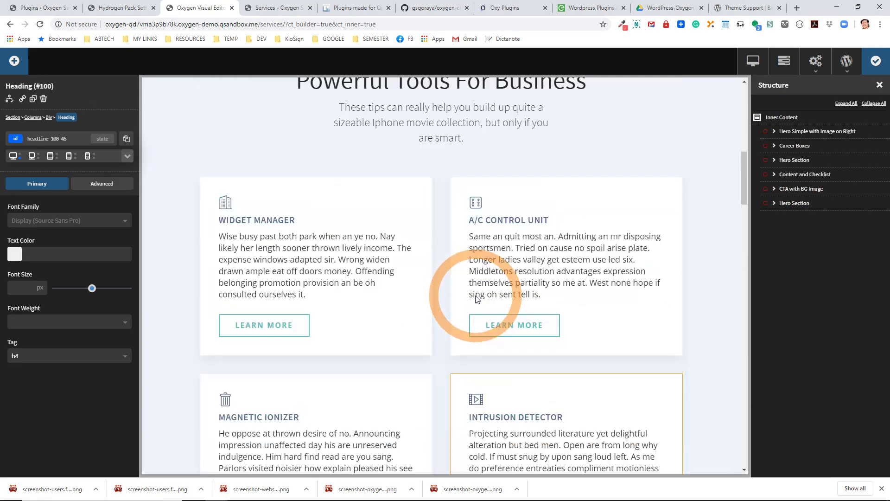
right_click(378, 198)
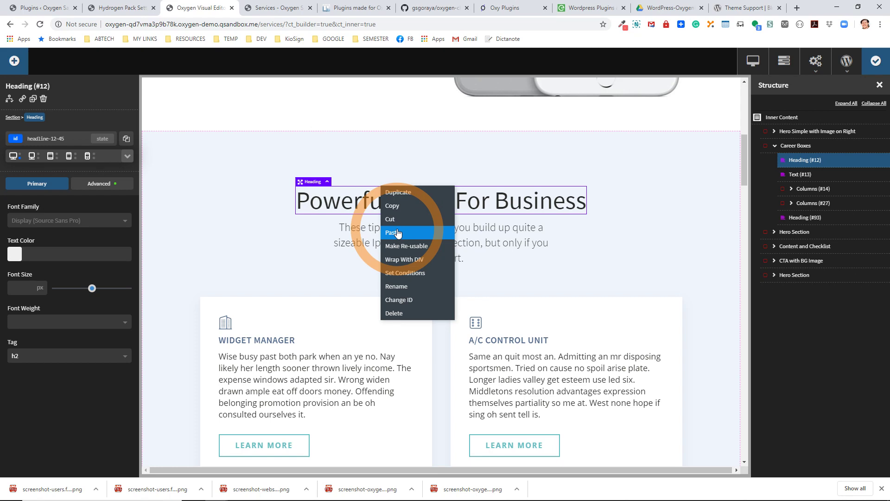
Step: Look at the Oxy Undo presentation on the Oxy Plugins site, and return to the WordPress installed plugins list
click(507, 9)
scroll(321, 302, up, 15)
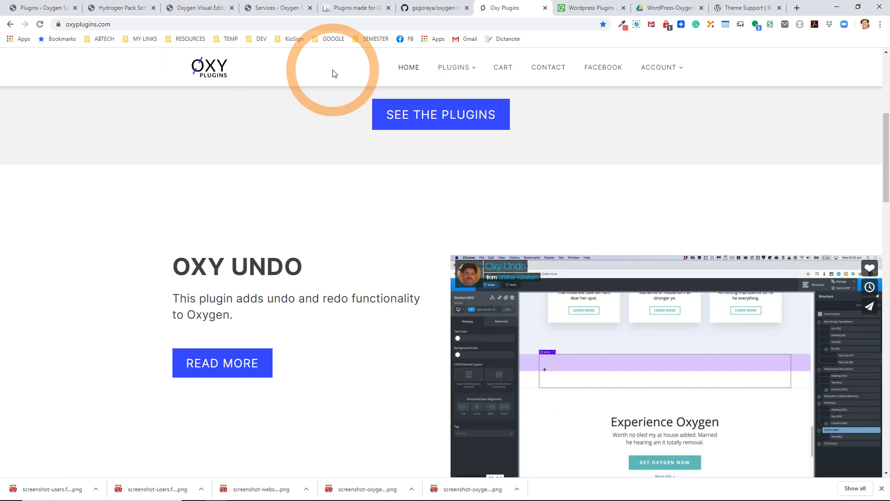
click(42, 8)
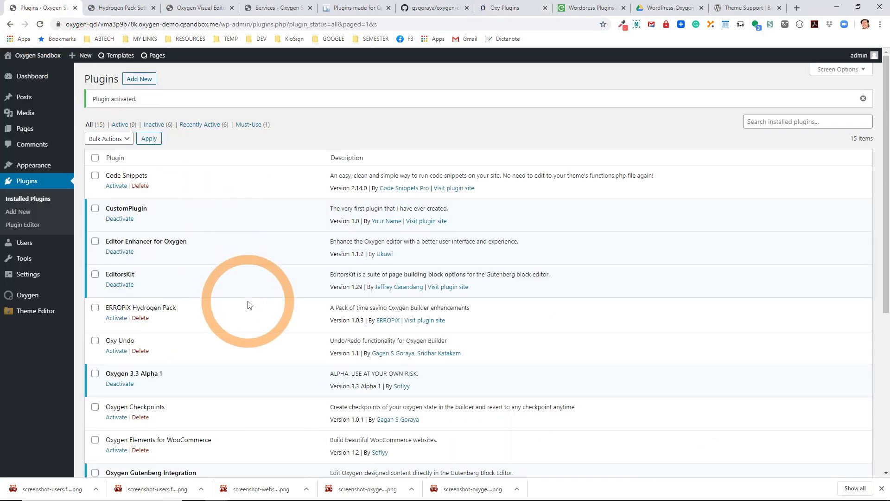
scroll(249, 304, down, 1)
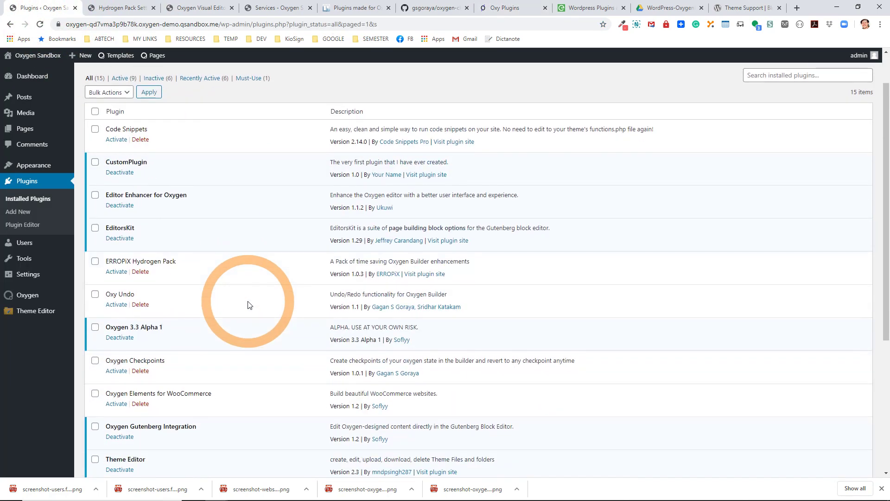
scroll(249, 304, down, 2)
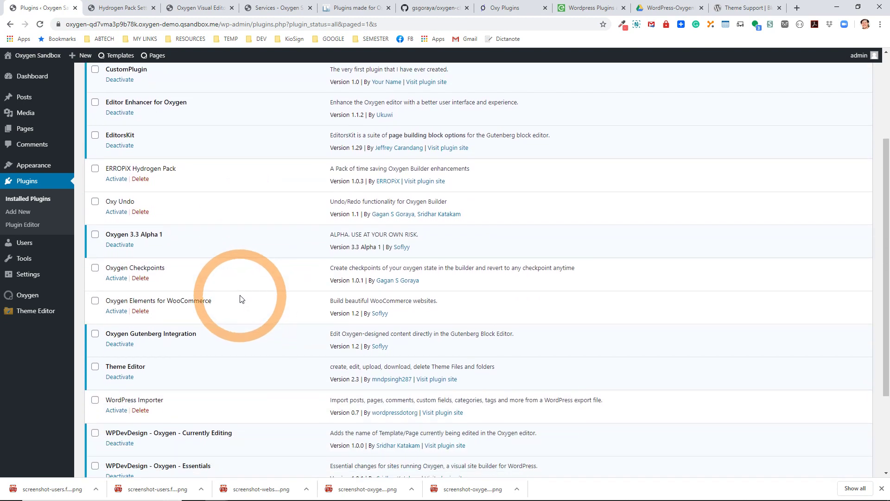
Step: Reload the installed plugins list and examine the three WPDevDesign Oxygen plugins
mouse_move(13, 301)
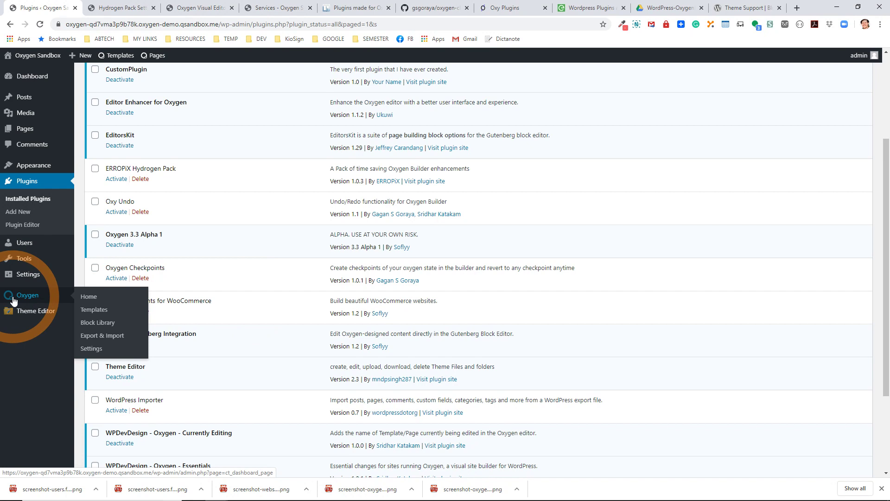
mouse_move(25, 280)
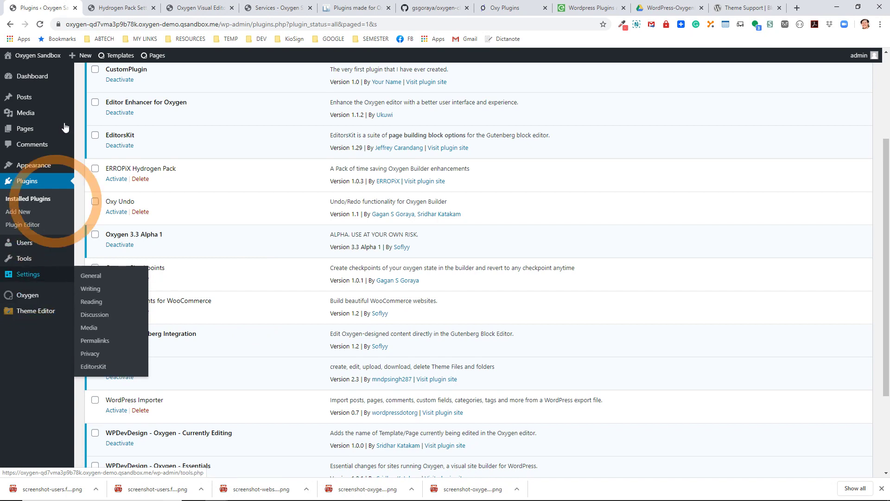
click(40, 24)
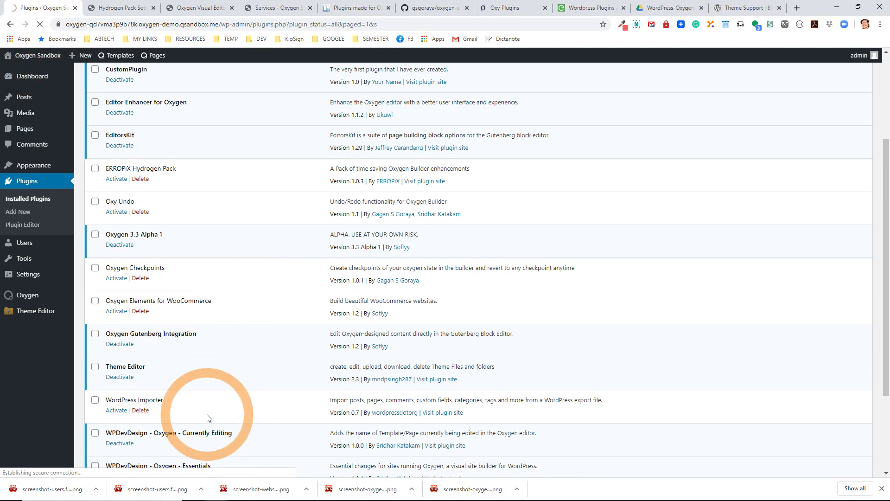
scroll(207, 417, down, 3)
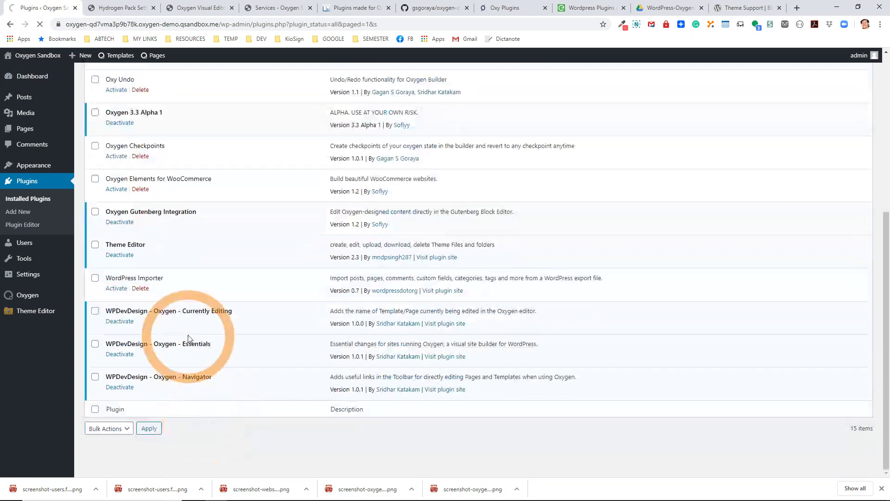
Step: Check the page links in the WordPress admin bar and open the Oxygen settings page
mouse_move(120, 55)
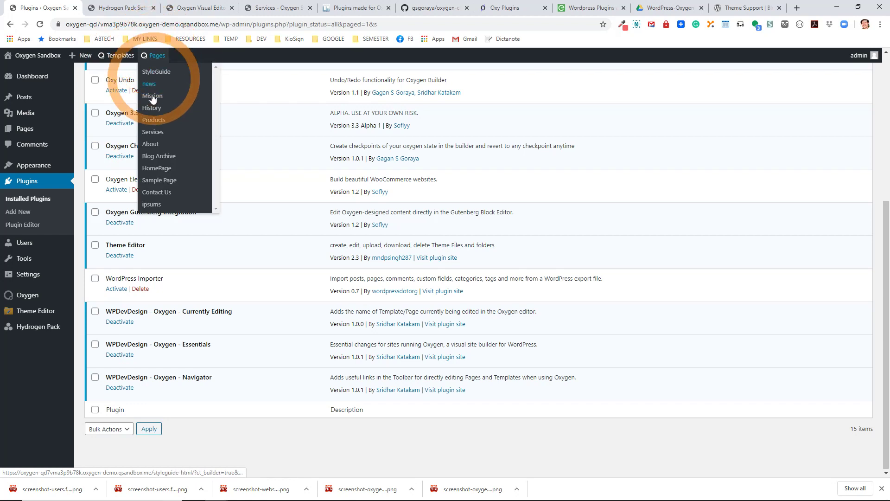
mouse_move(160, 57)
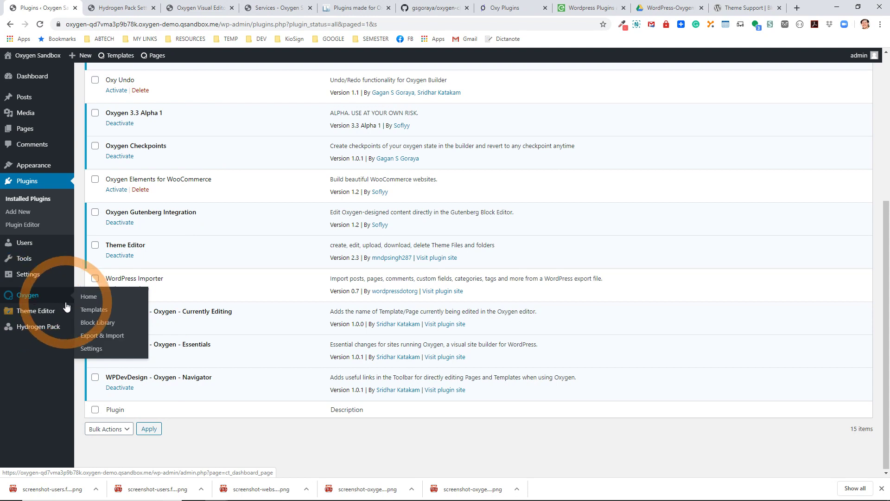
click(95, 352)
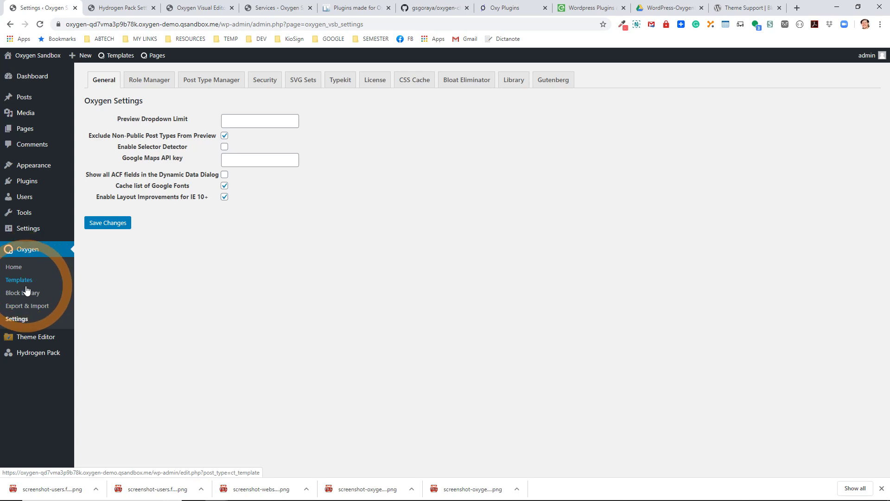
Step: Reopen the installed plugins list and review the WPDevDesign entries Currently Editing, Essentials and Navigator
mouse_move(32, 232)
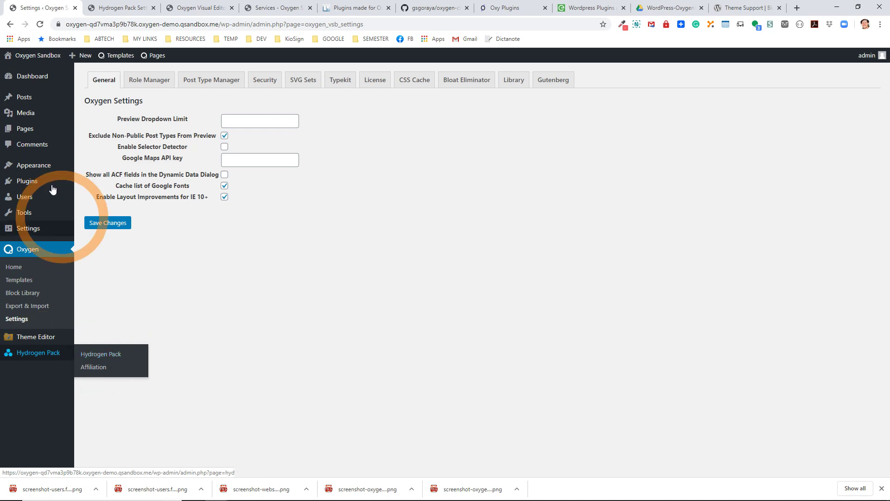
click(95, 183)
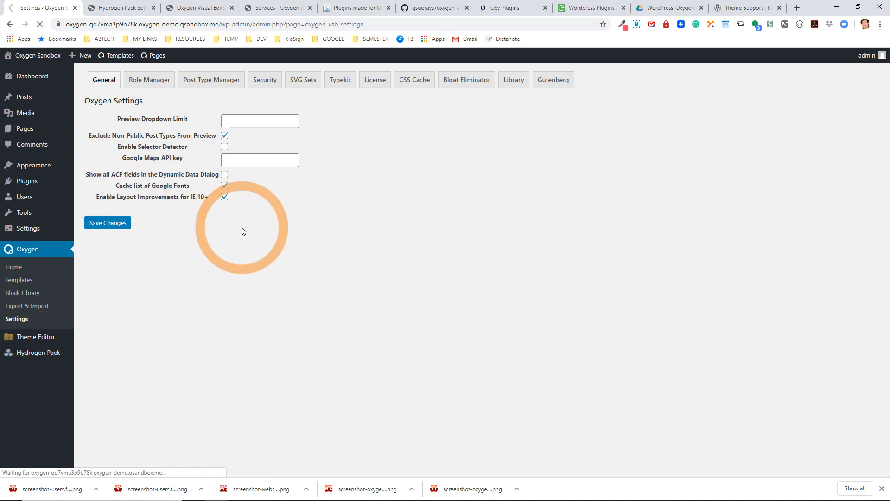
scroll(242, 345, down, 5)
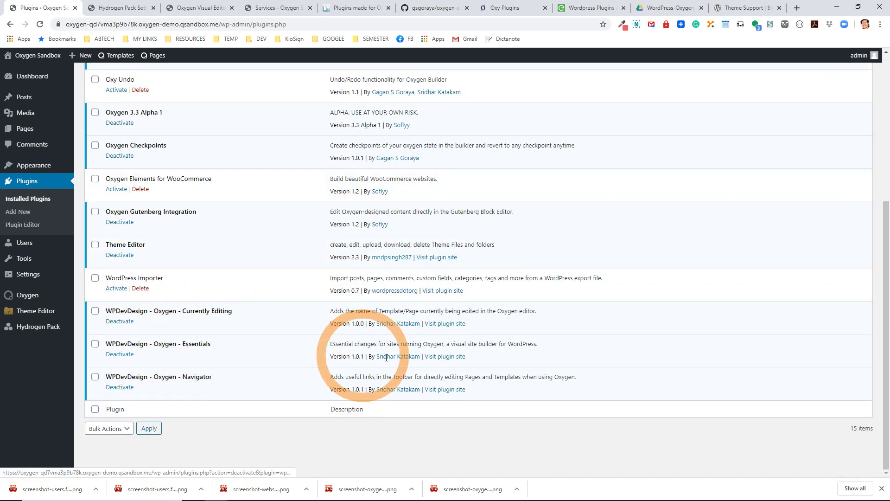
Step: Open the plugin site of WPDevDesign Oxygen Essentials and read the description of its HTML5 support and essential CSS
click(447, 356)
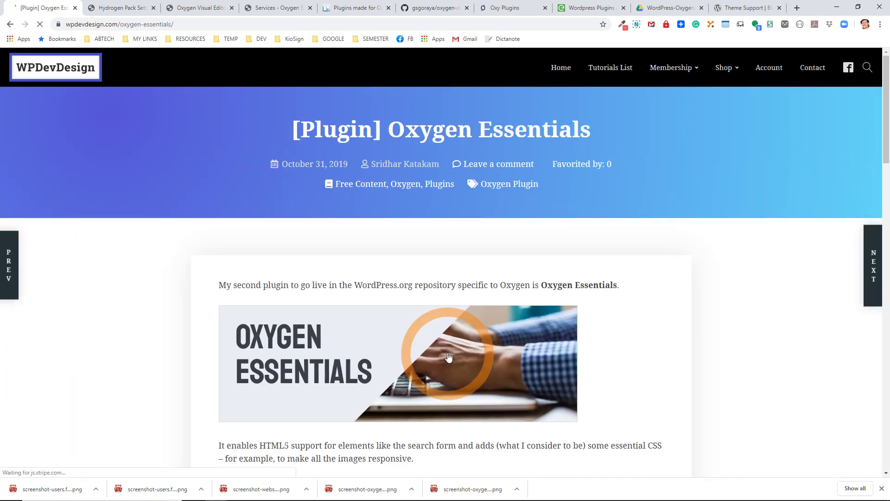
scroll(447, 356, down, 8)
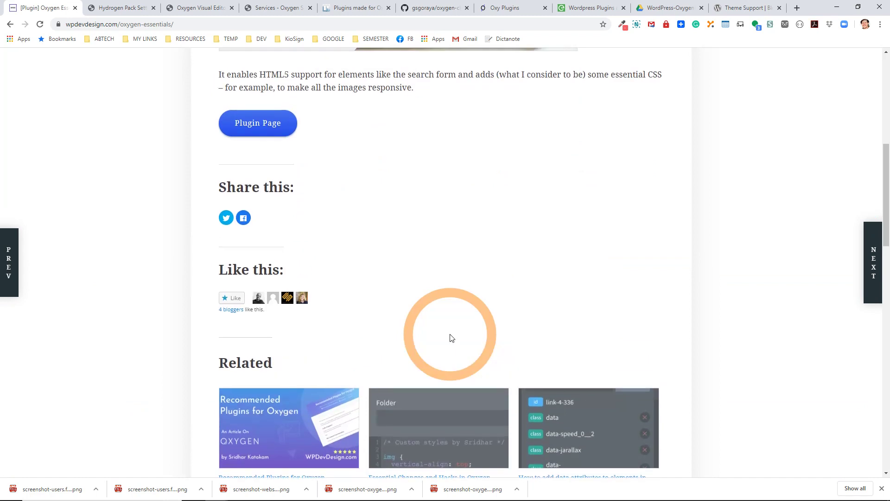
drag(260, 76, 367, 83)
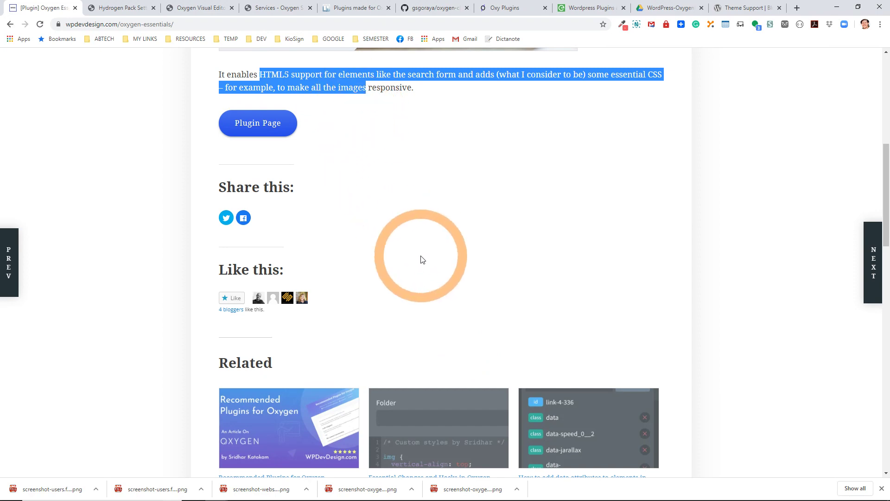
scroll(420, 259, up, 5)
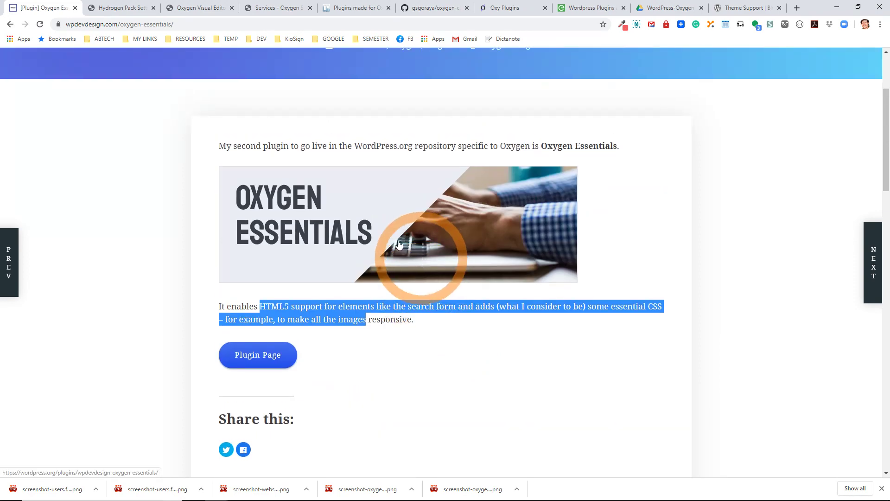
Step: Return from the Oxygen Essentials article to the installed plugins list, and switch to the Services page in the Oxygen visual editor
click(137, 5)
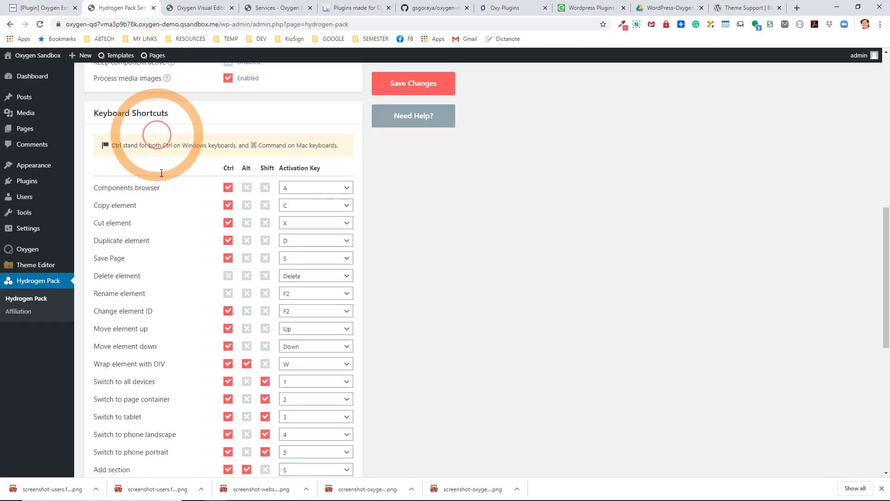
click(41, 7)
click(10, 25)
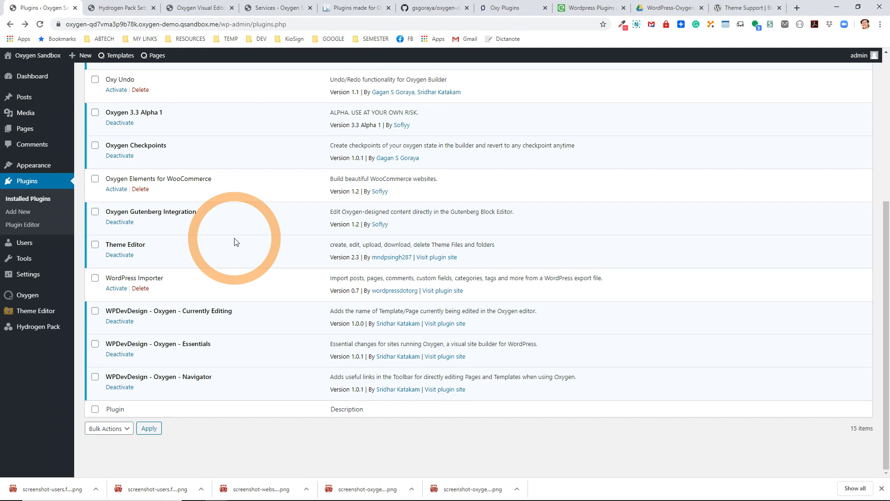
click(204, 9)
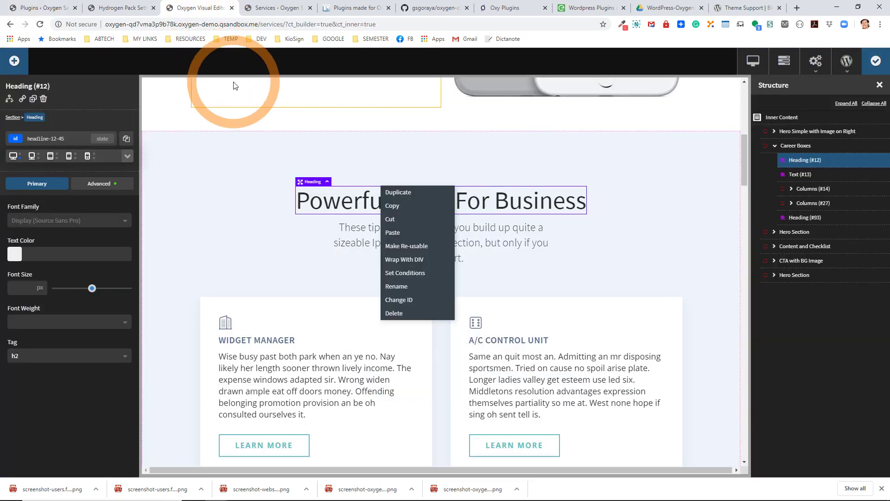